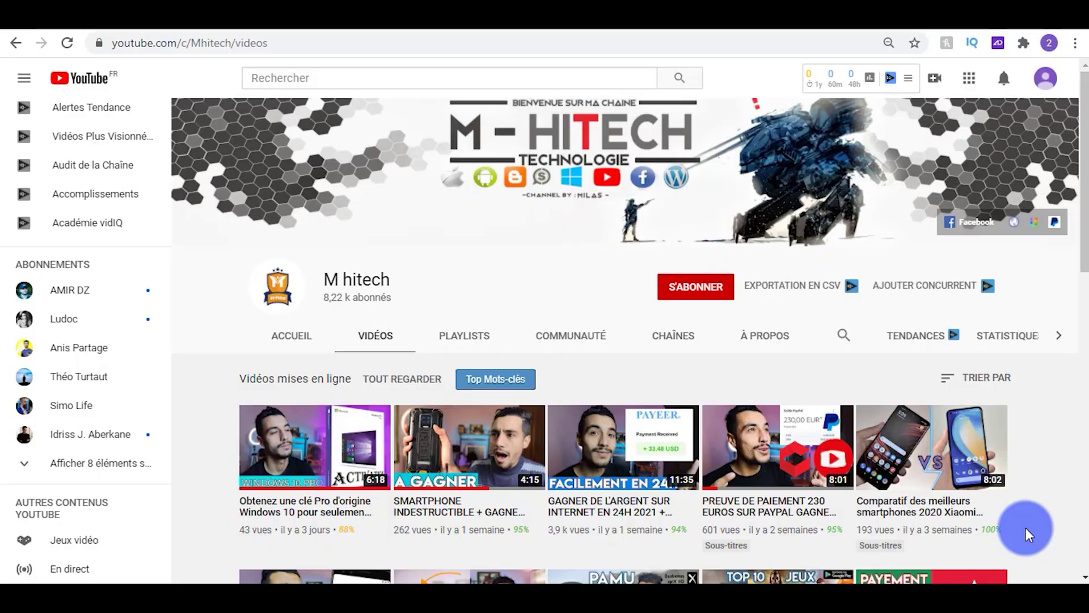
# Subscribe to the M hitech channel and turn on all of its notifications
pyautogui.click(710, 292)
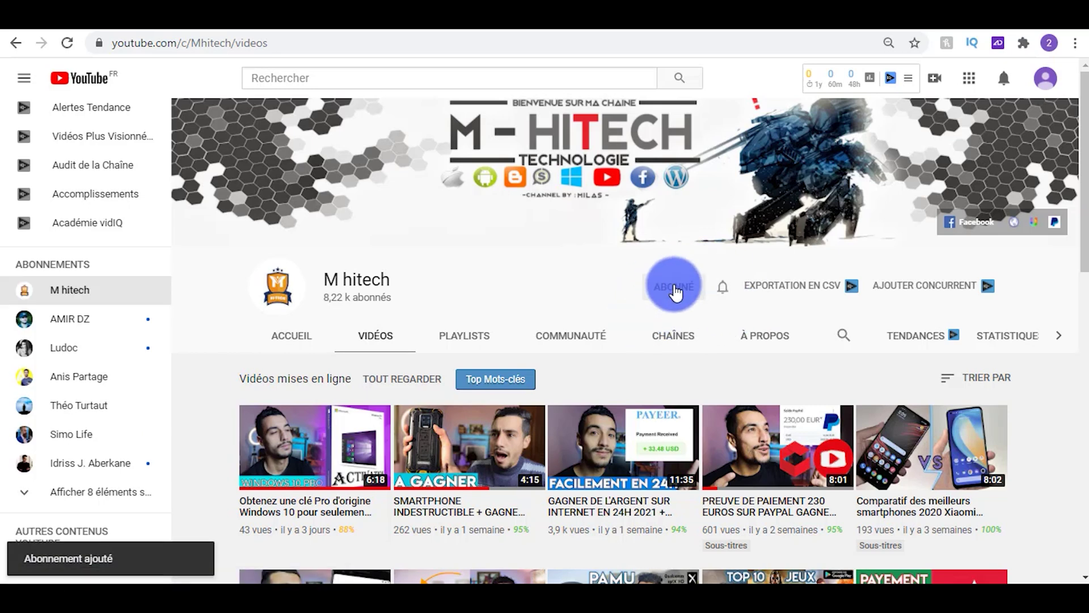
pyautogui.click(724, 289)
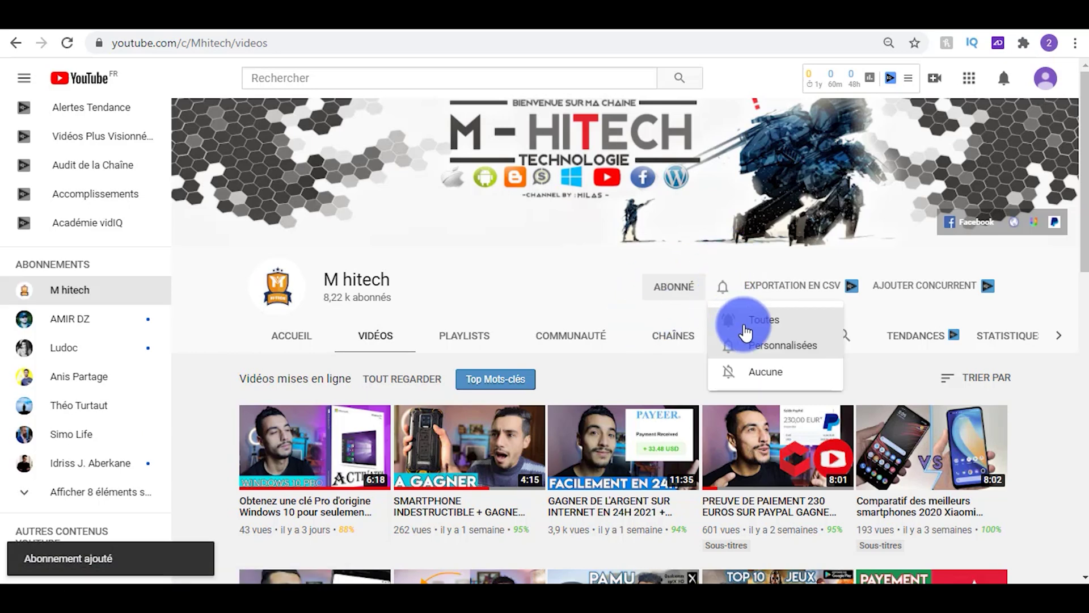
pyautogui.click(741, 320)
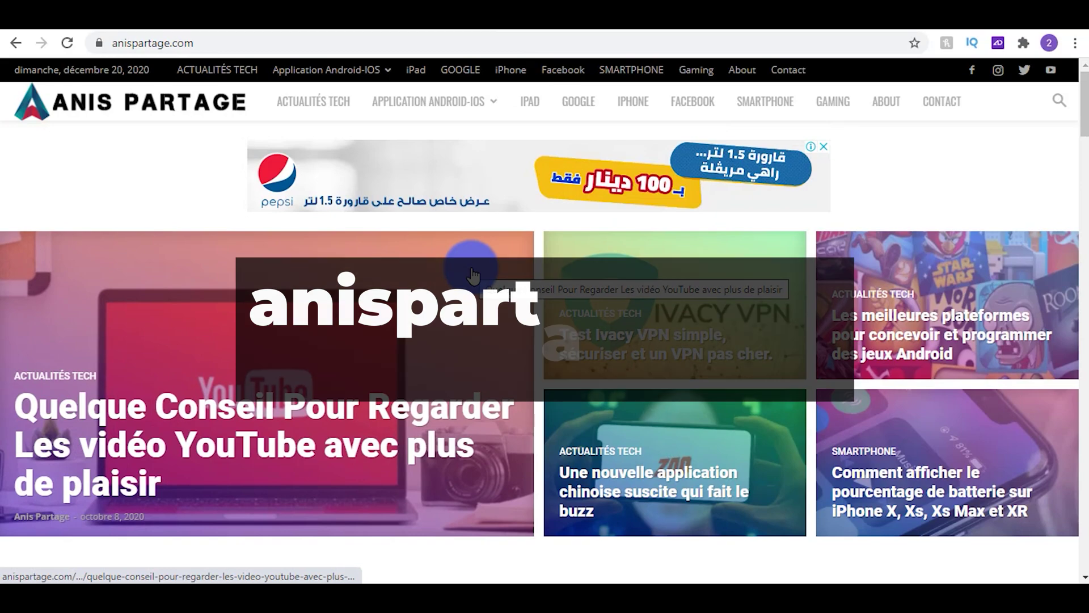
# Look through the article sections on the anispartage.com home page, comparing it briefly with the M hitech channel page
pyautogui.scroll(-8, 471, 267)
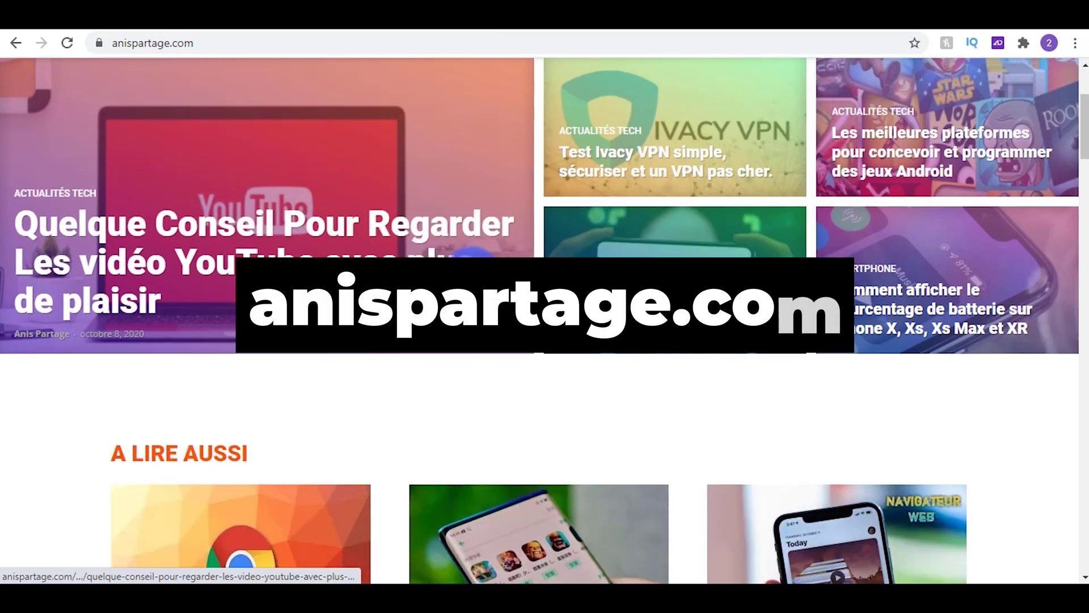
pyautogui.scroll(-8, 471, 267)
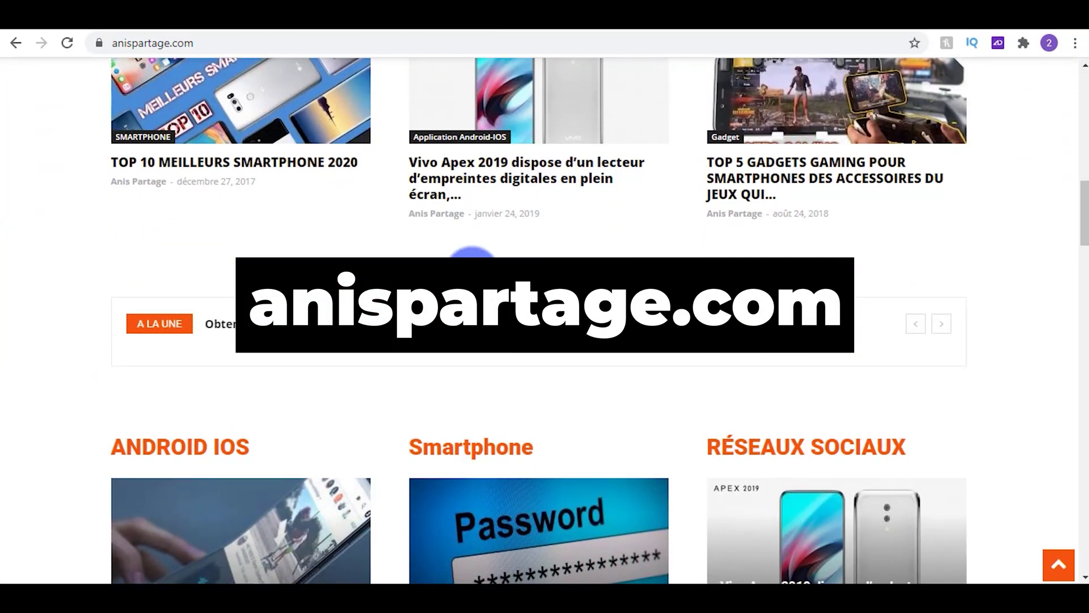
pyautogui.scroll(-10, 471, 268)
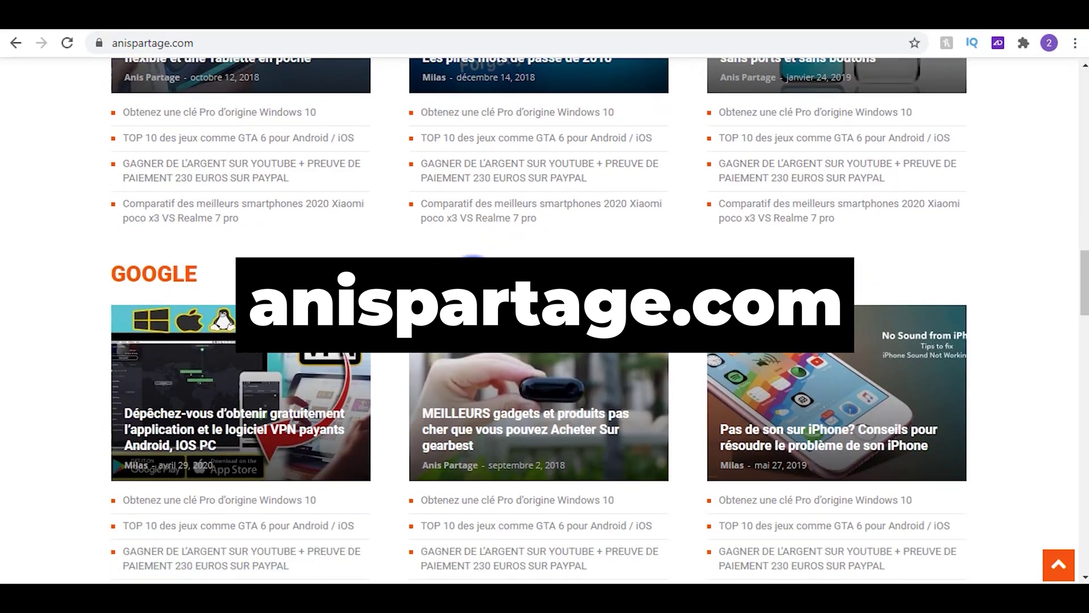
pyautogui.scroll(12, 474, 267)
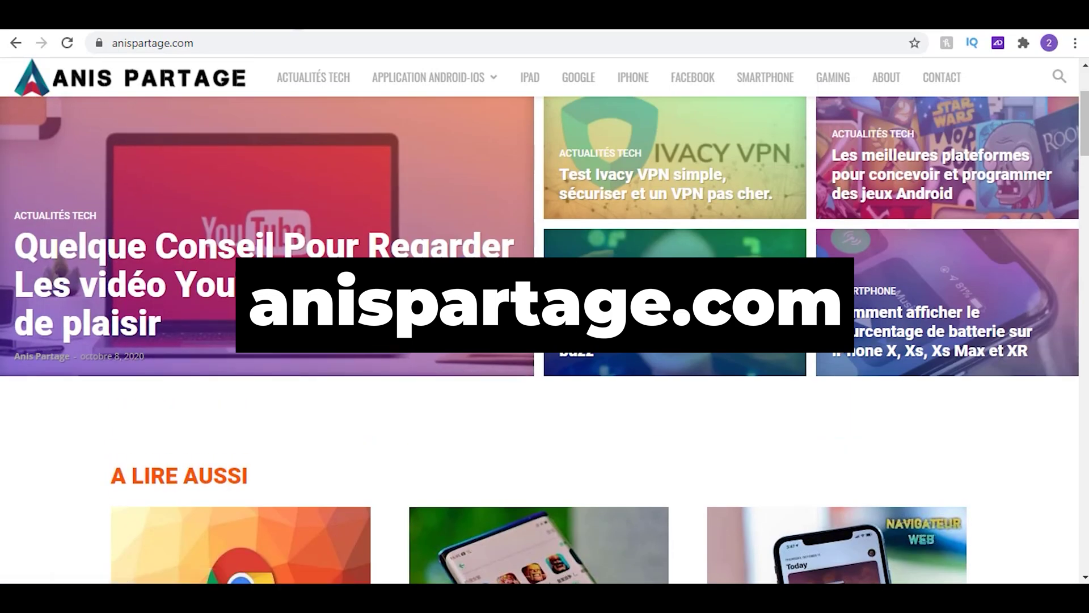
pyautogui.click(278, 15)
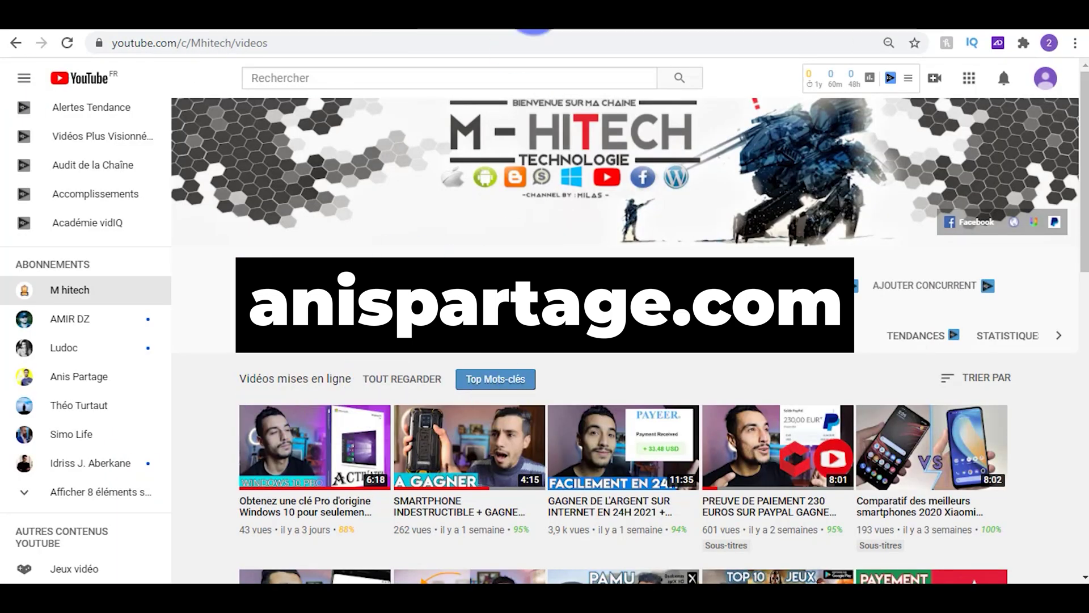
pyautogui.click(540, 44)
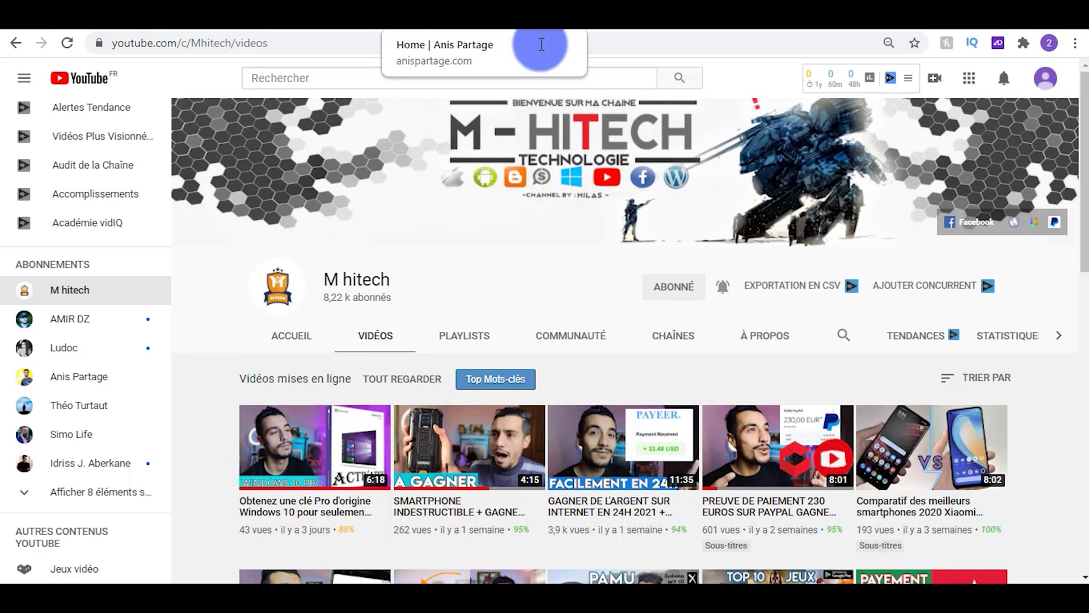
pyautogui.scroll(3, 440, 295)
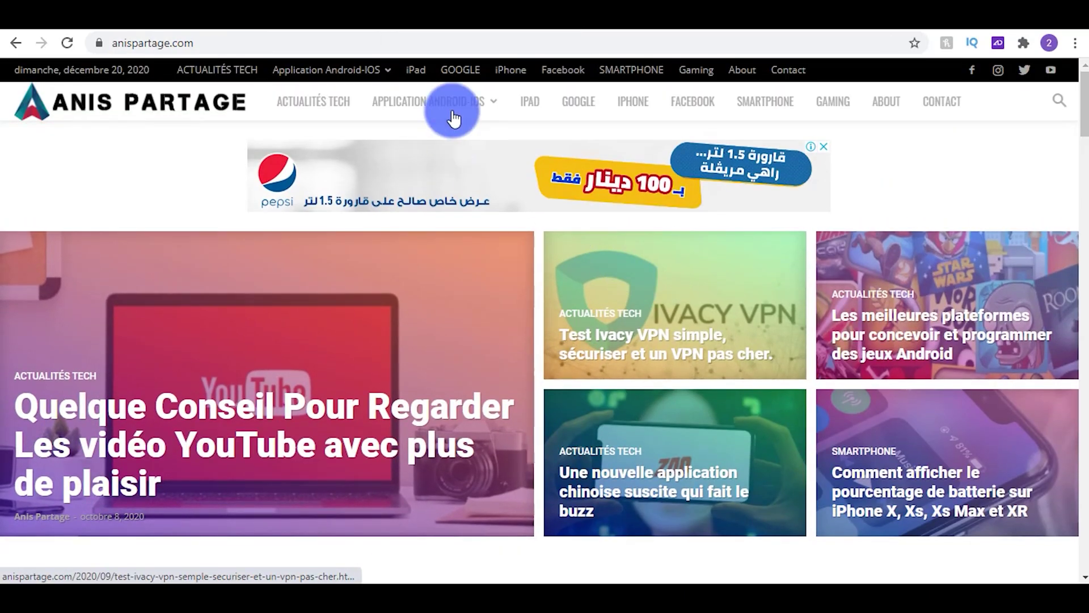
pyautogui.moveTo(423, 113)
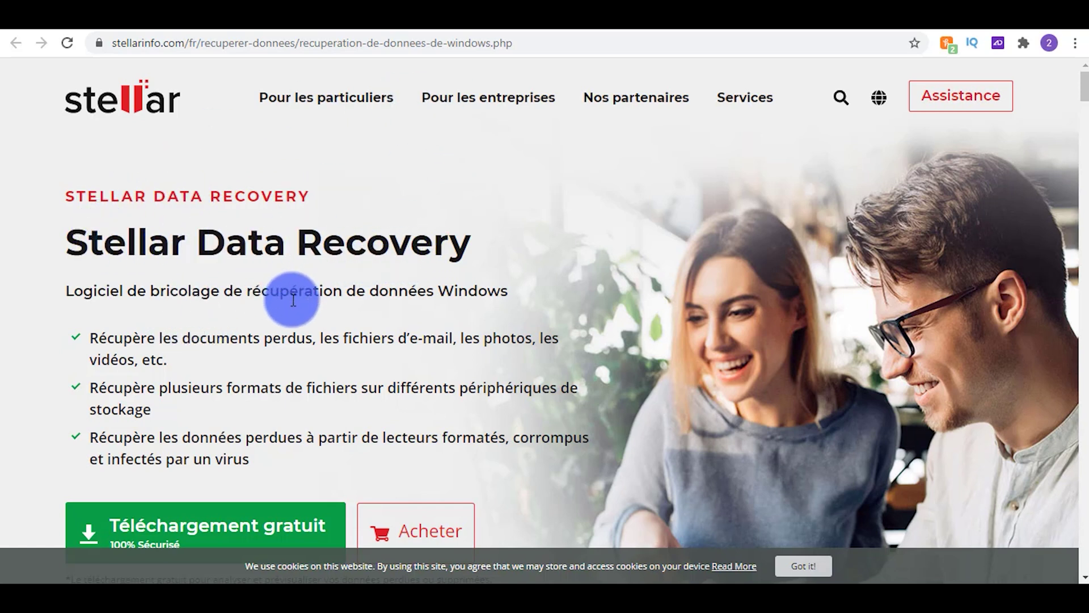
# Review the Stellar Data Recovery product page, covering its features, supported storage media and the free download and purchase options
pyautogui.scroll(-1, 293, 300)
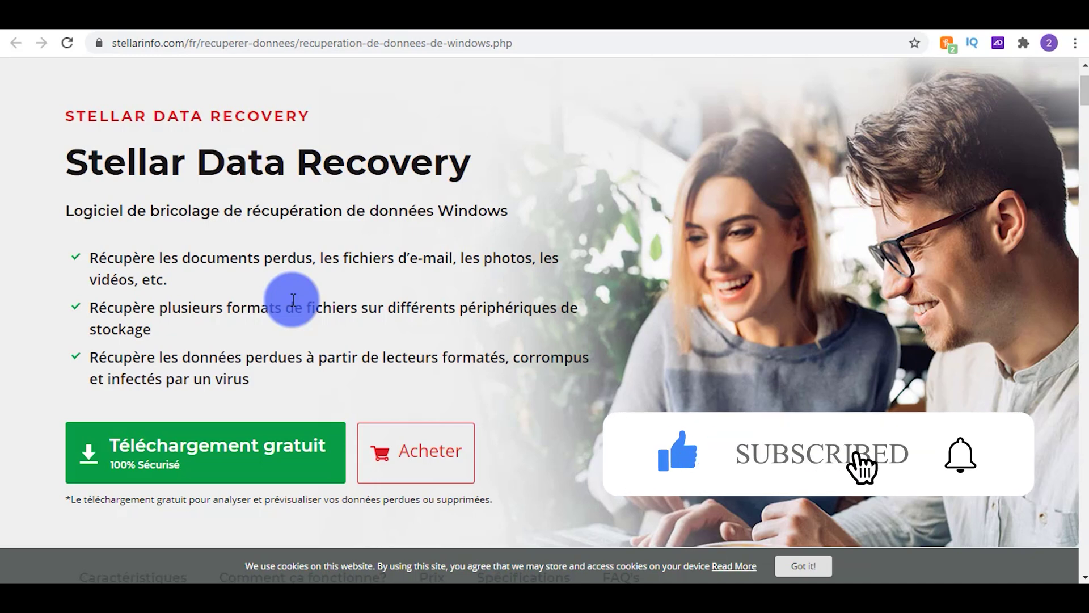
pyautogui.scroll(-5, 369, 329)
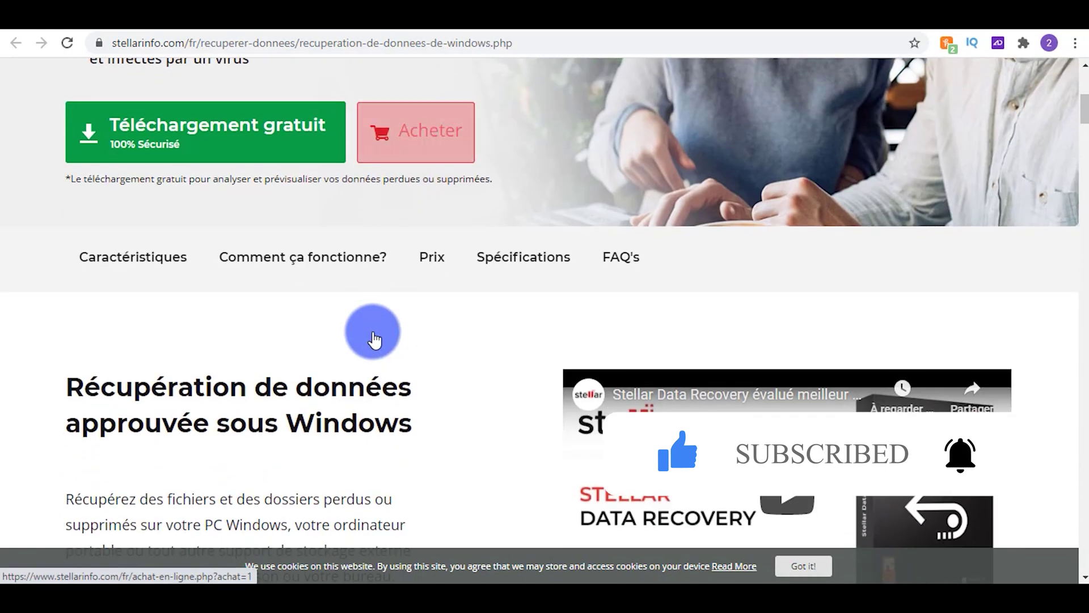
pyautogui.scroll(-10, 375, 341)
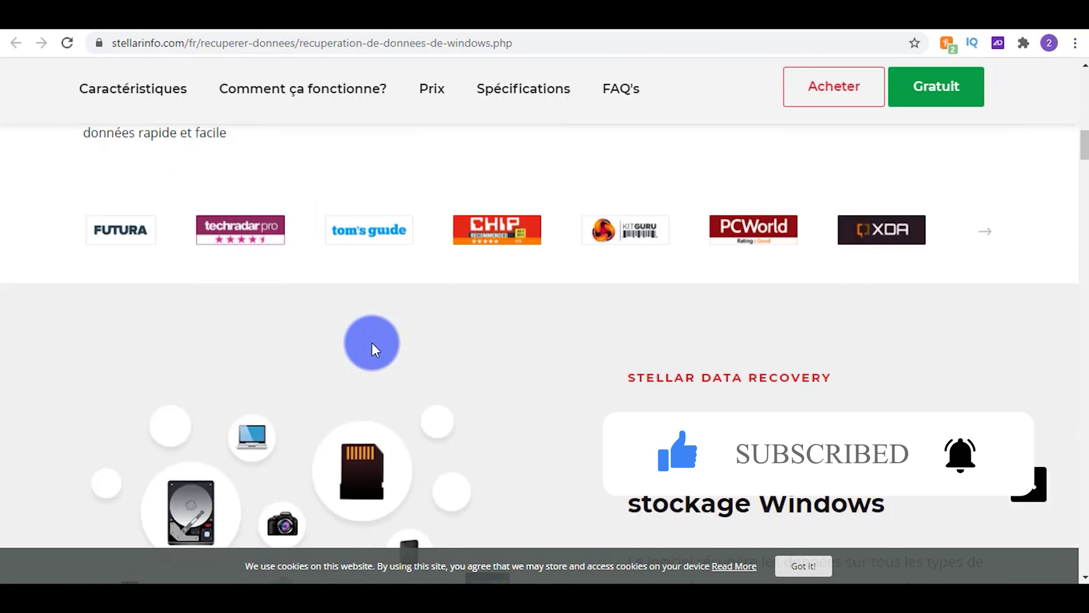
pyautogui.scroll(-4, 508, 364)
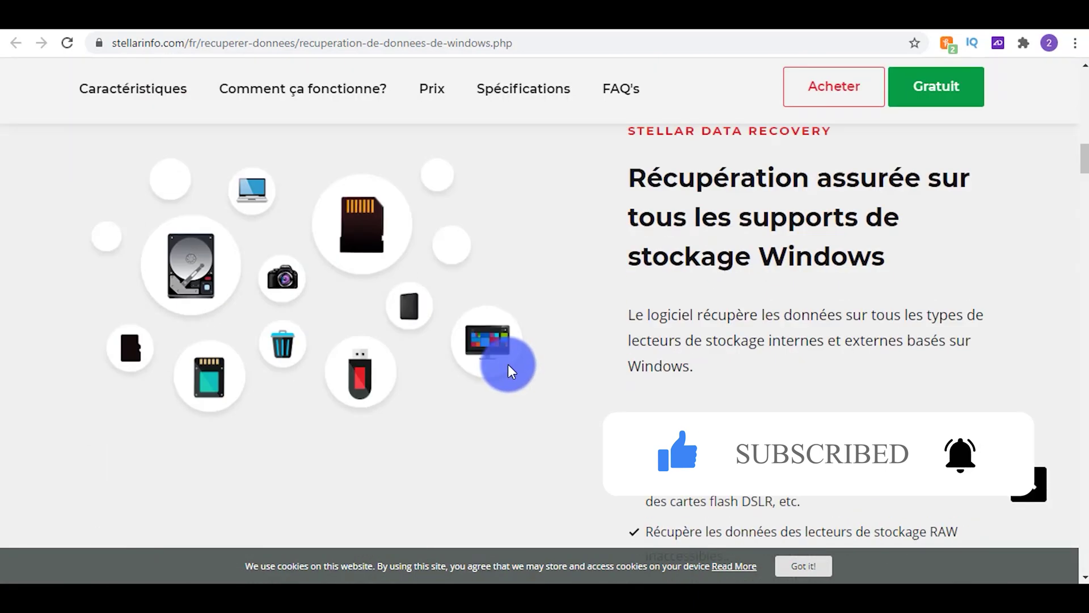
pyautogui.scroll(-10, 508, 369)
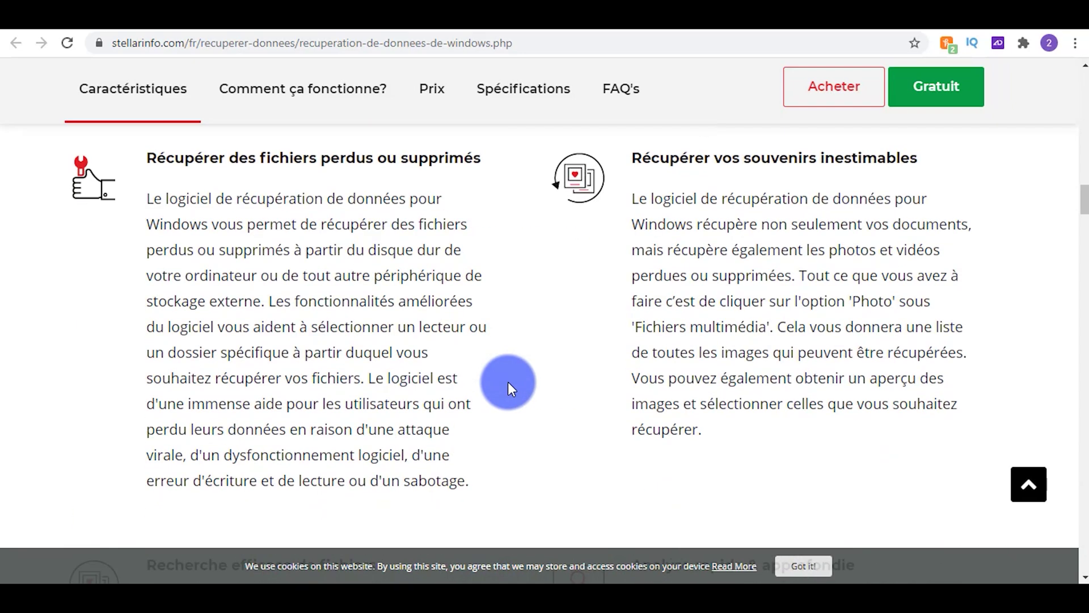
pyautogui.scroll(15, 508, 382)
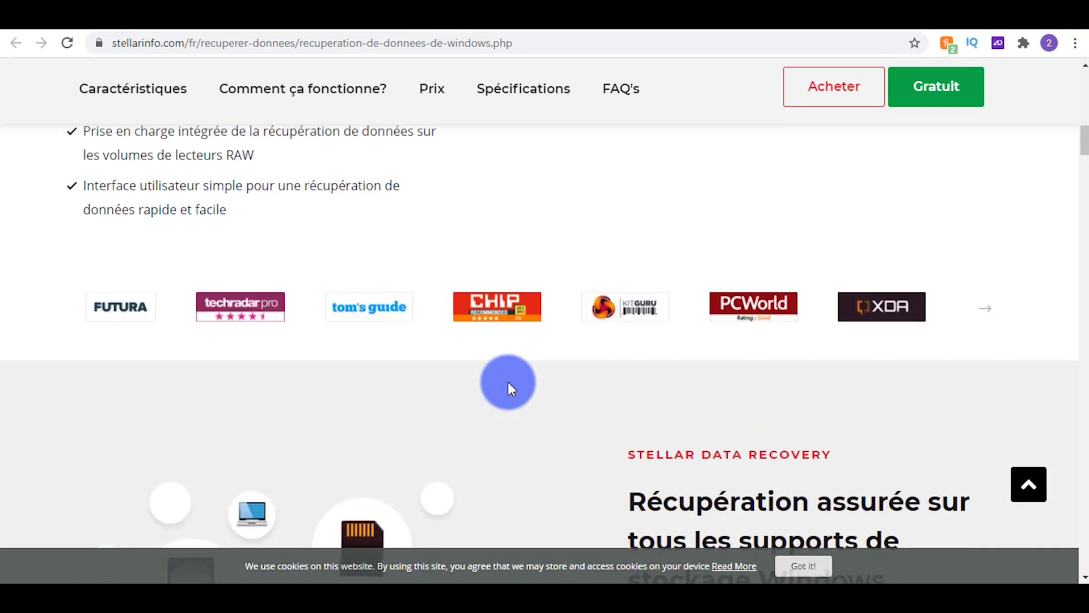
pyautogui.scroll(8, 509, 382)
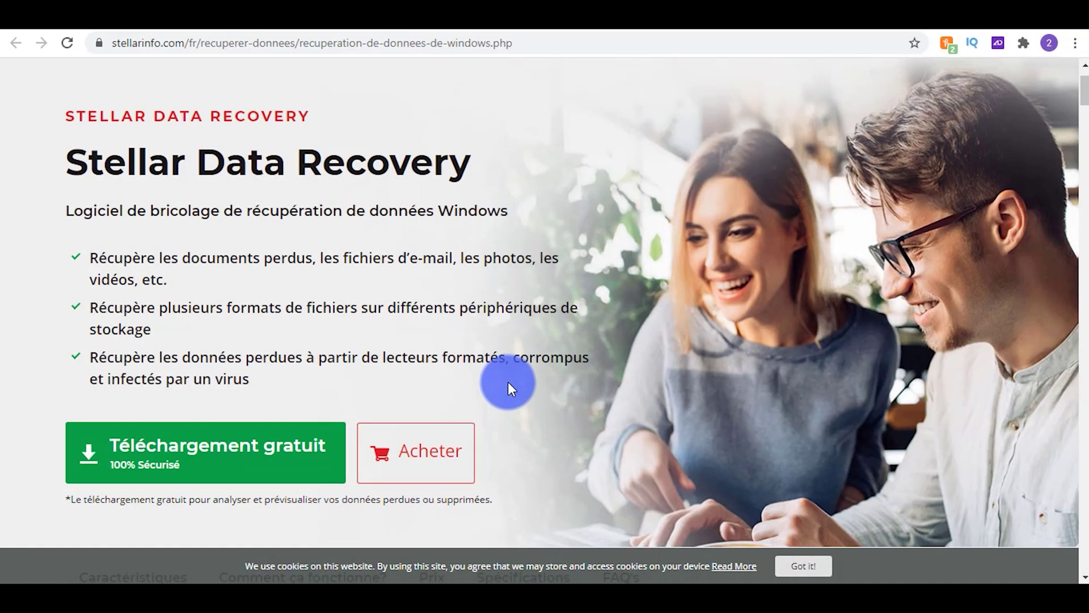
pyautogui.scroll(2, 508, 383)
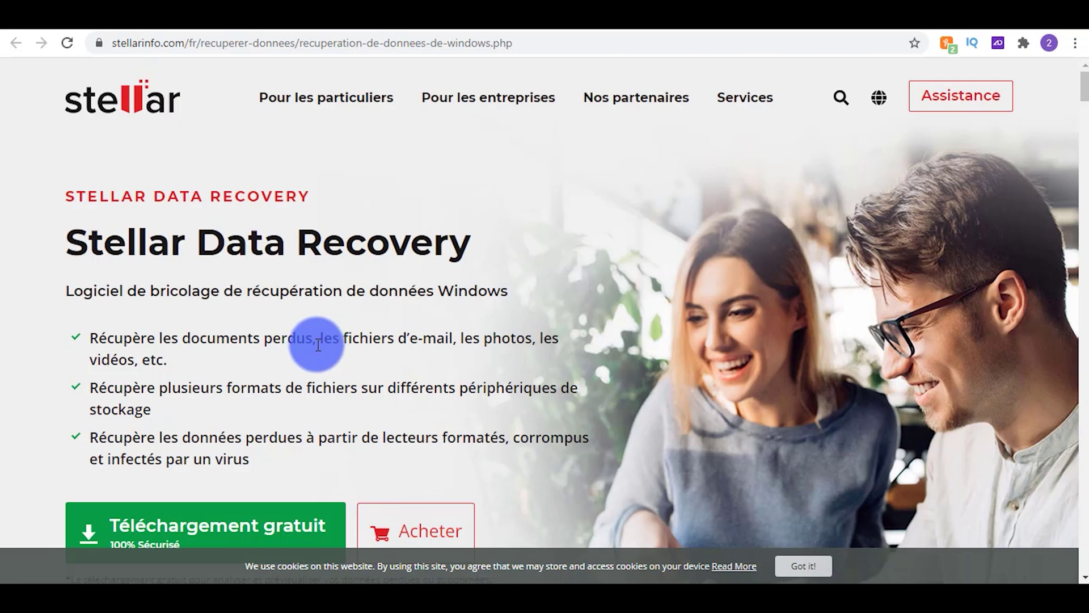
pyautogui.scroll(-3, 321, 344)
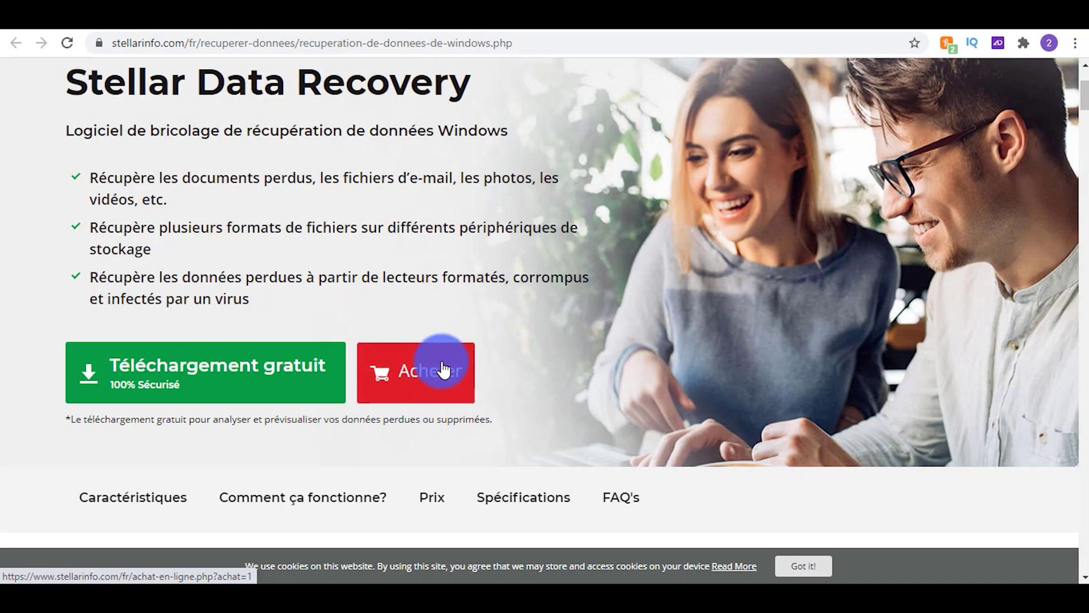
pyautogui.scroll(-1, 444, 370)
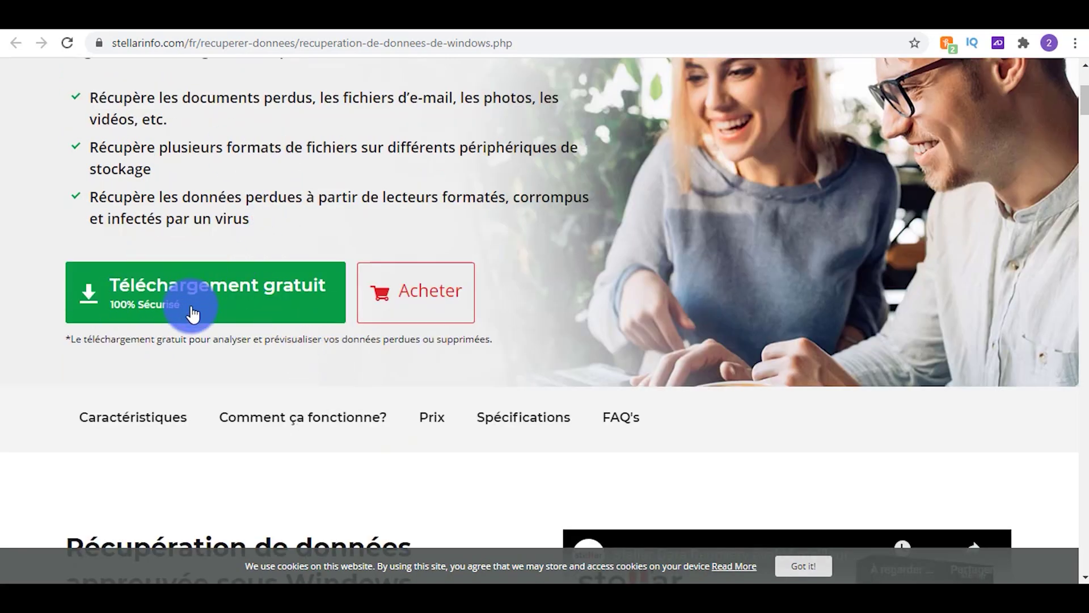
pyautogui.scroll(2, 193, 313)
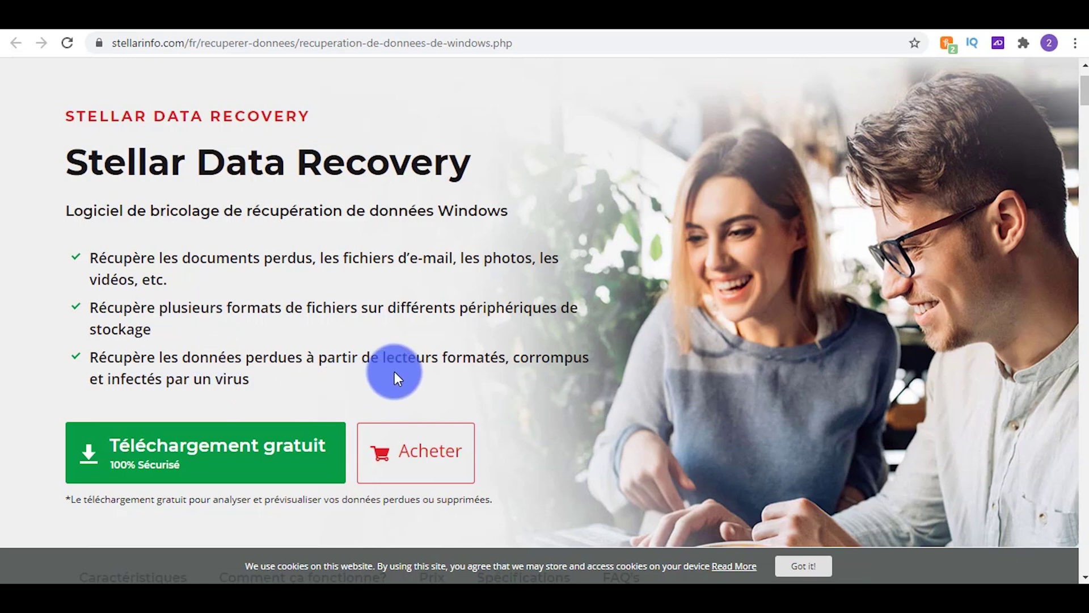
# Open the Stellar Data Recovery purchase page and compare the Standard, Professional and Premium editions
pyautogui.click(437, 451)
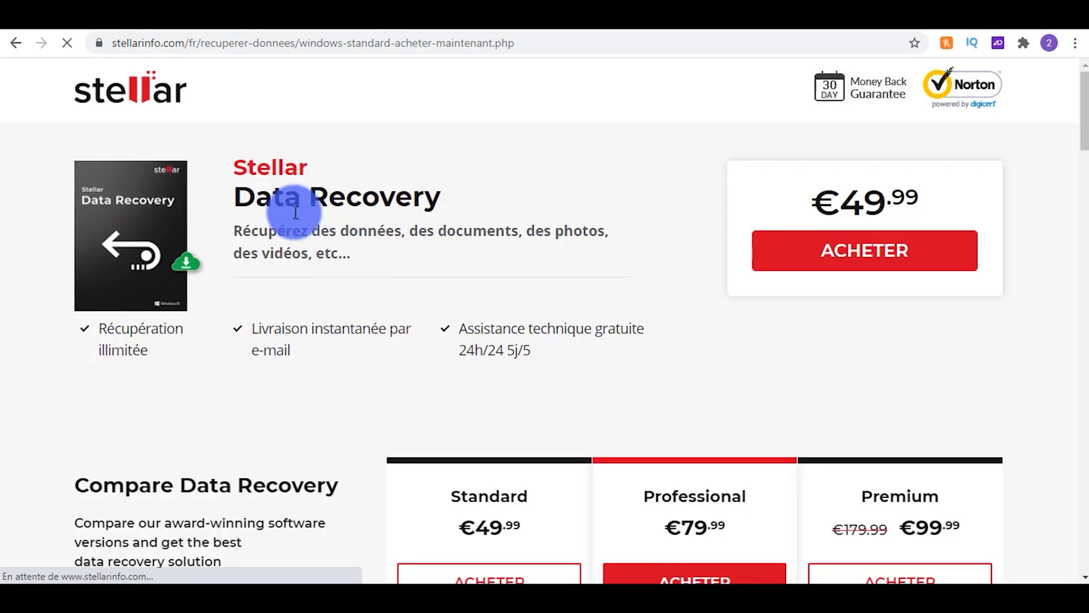
pyautogui.scroll(-4, 414, 217)
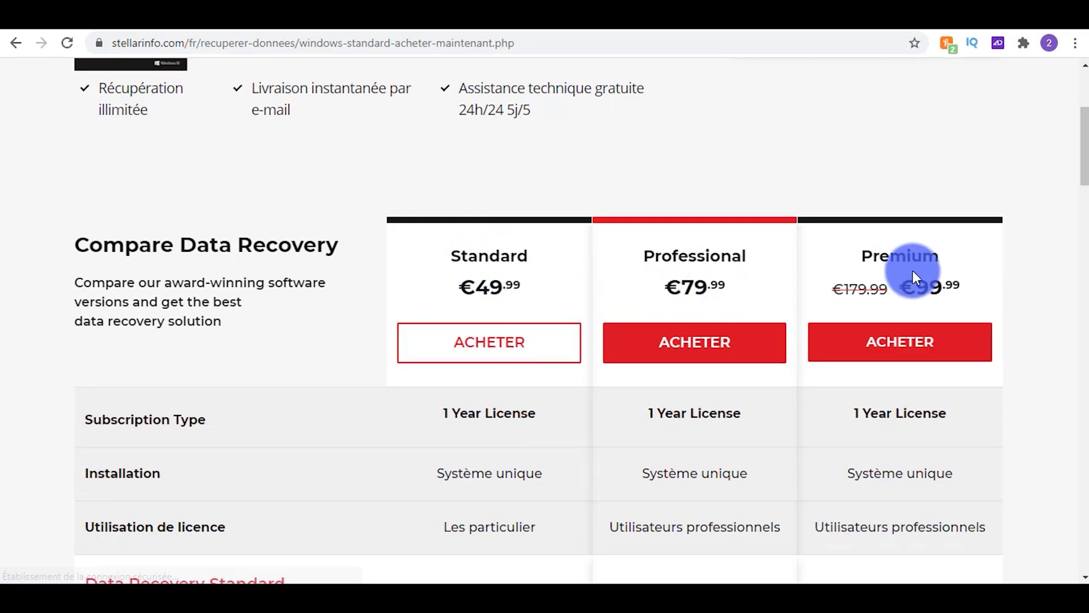
pyautogui.scroll(-1, 919, 292)
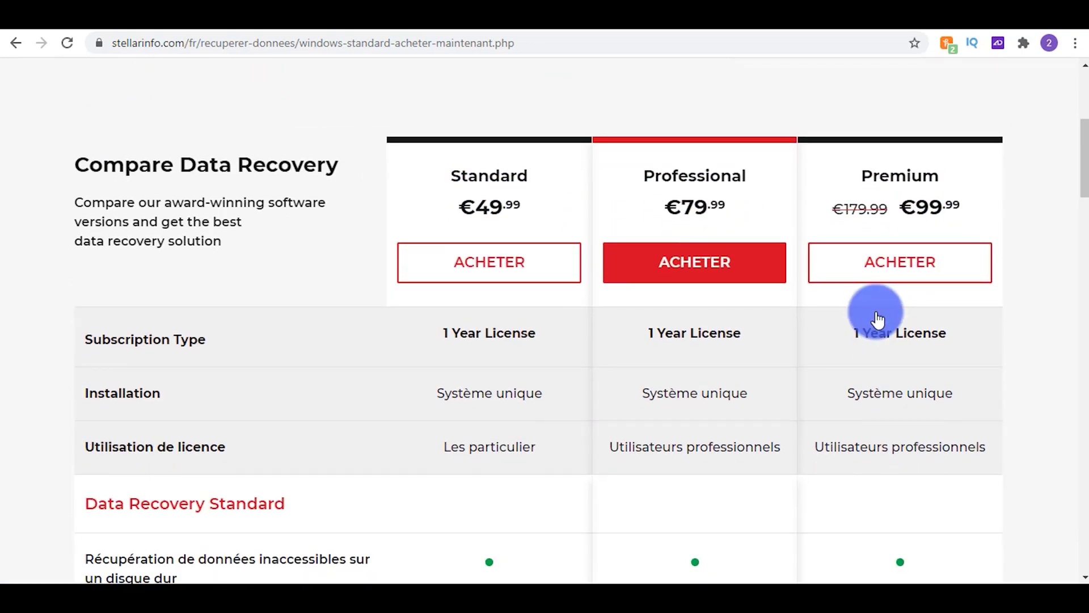
pyautogui.scroll(5, 837, 331)
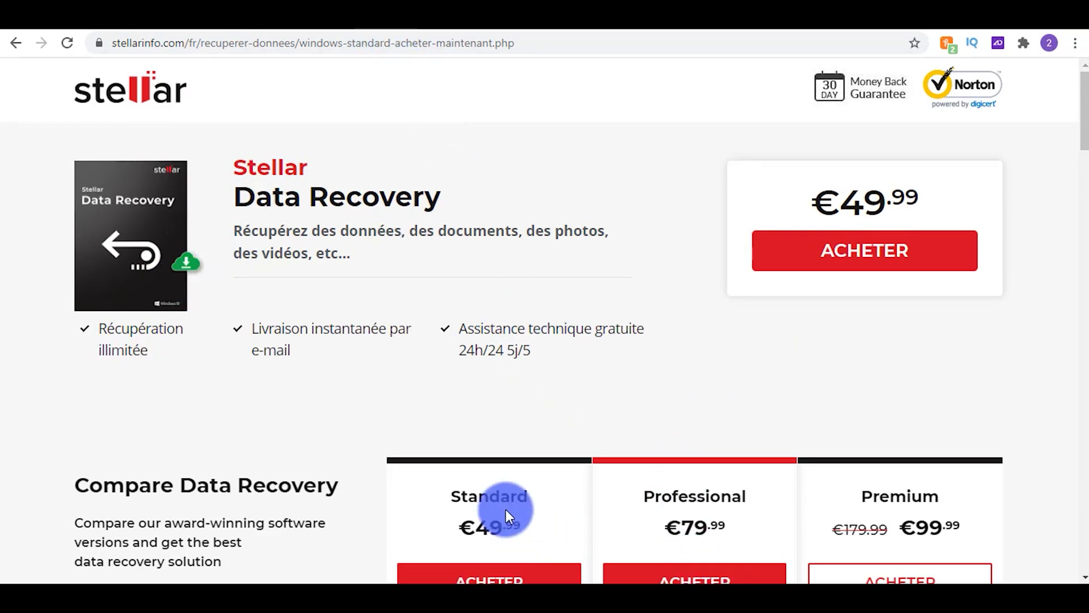
pyautogui.scroll(-3, 506, 509)
pyautogui.moveTo(460, 337); pyautogui.dragTo(531, 342)
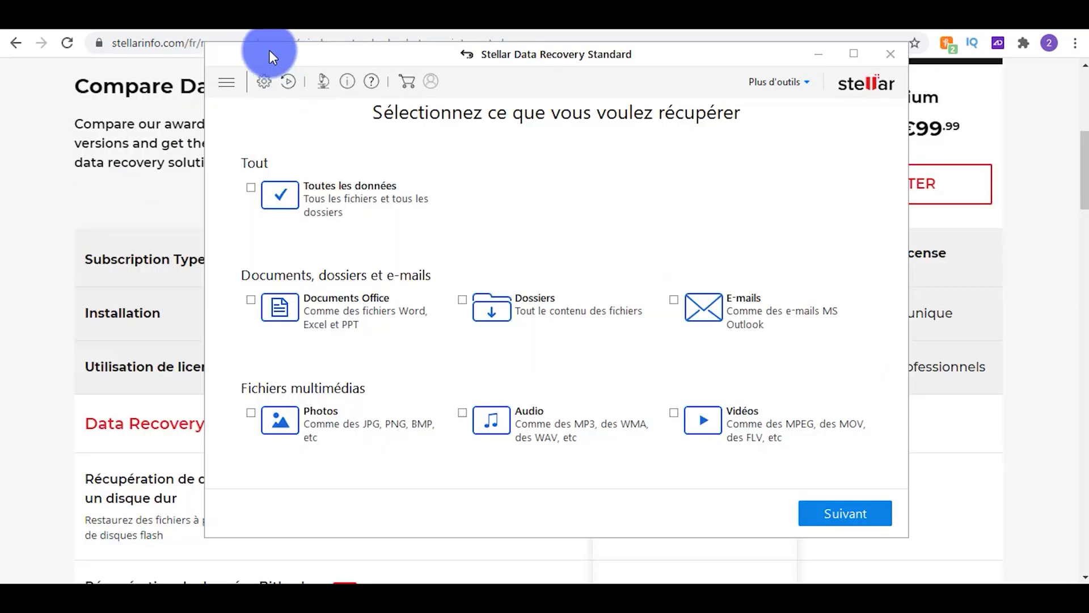
# In Stellar Data Recovery Standard, choose Photos as the only data type to recover and proceed to the recovery locations
pyautogui.moveTo(279, 58); pyautogui.dragTo(287, 59)
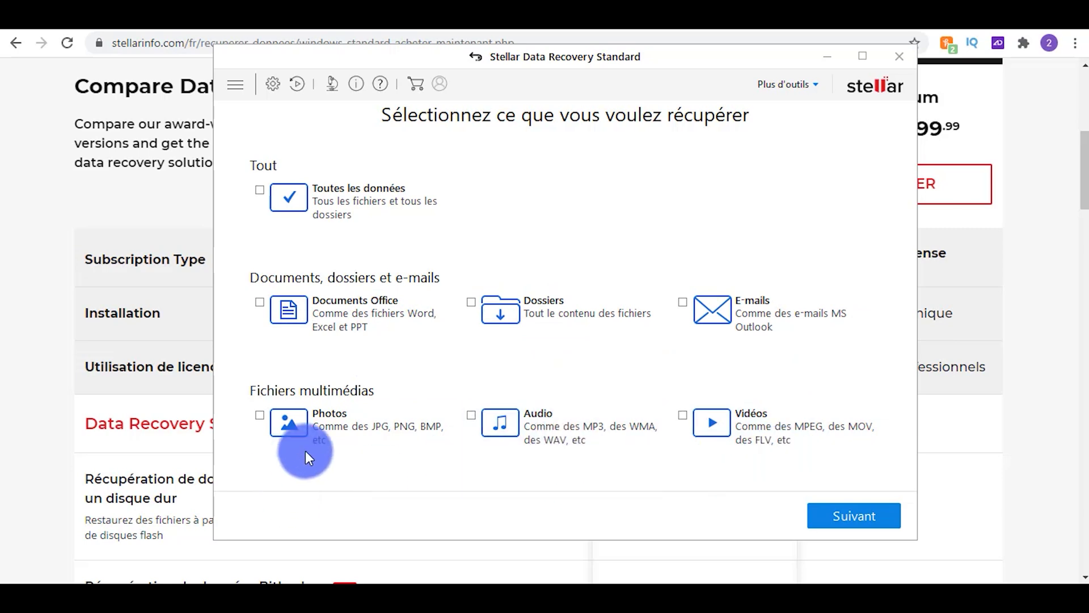
pyautogui.click(259, 193)
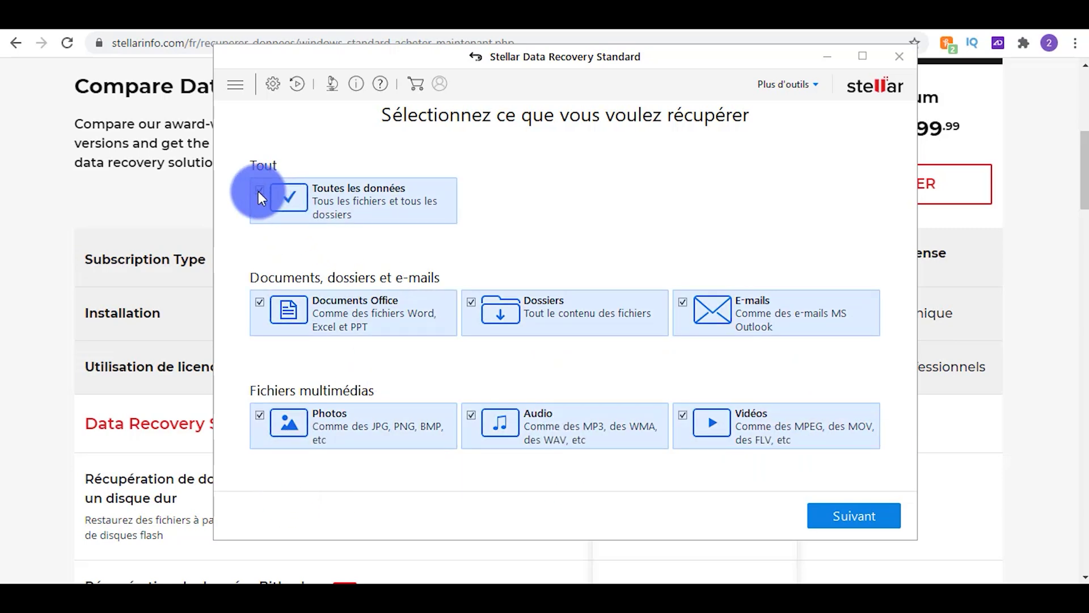
pyautogui.click(261, 194)
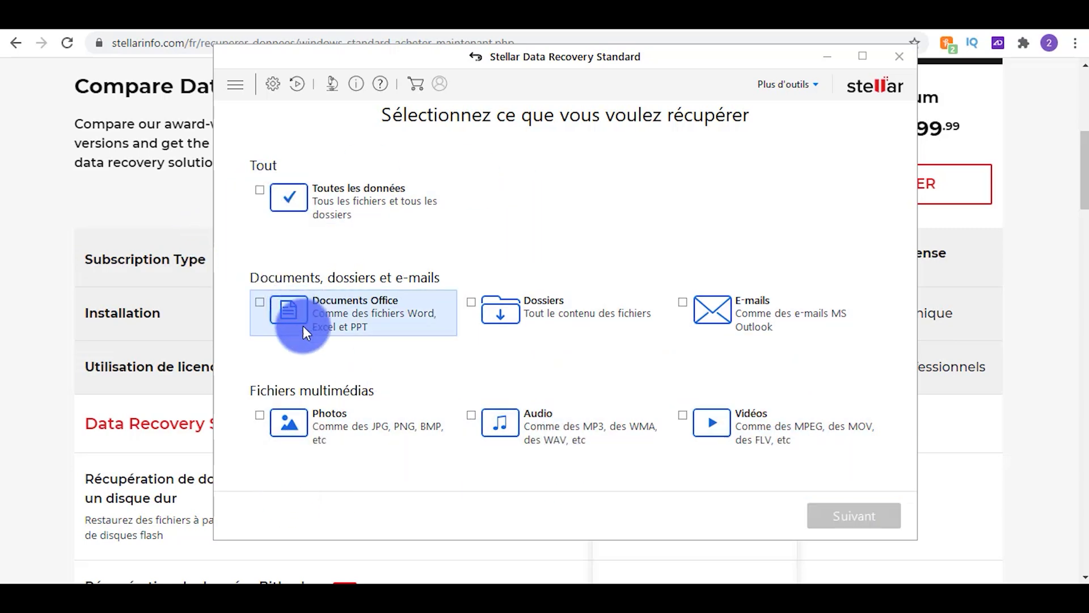
pyautogui.click(260, 417)
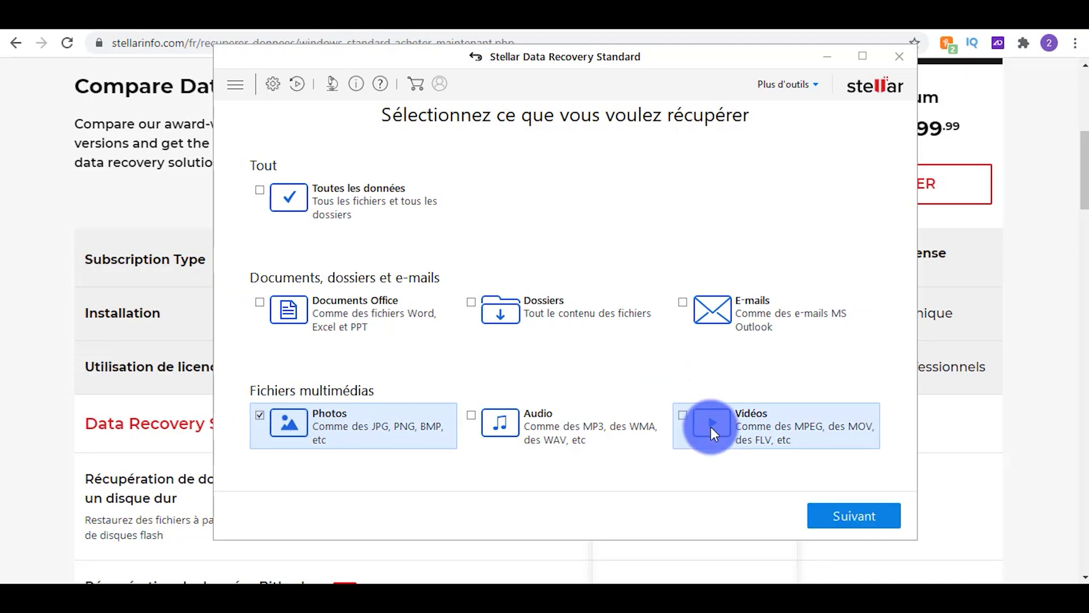
pyautogui.click(858, 522)
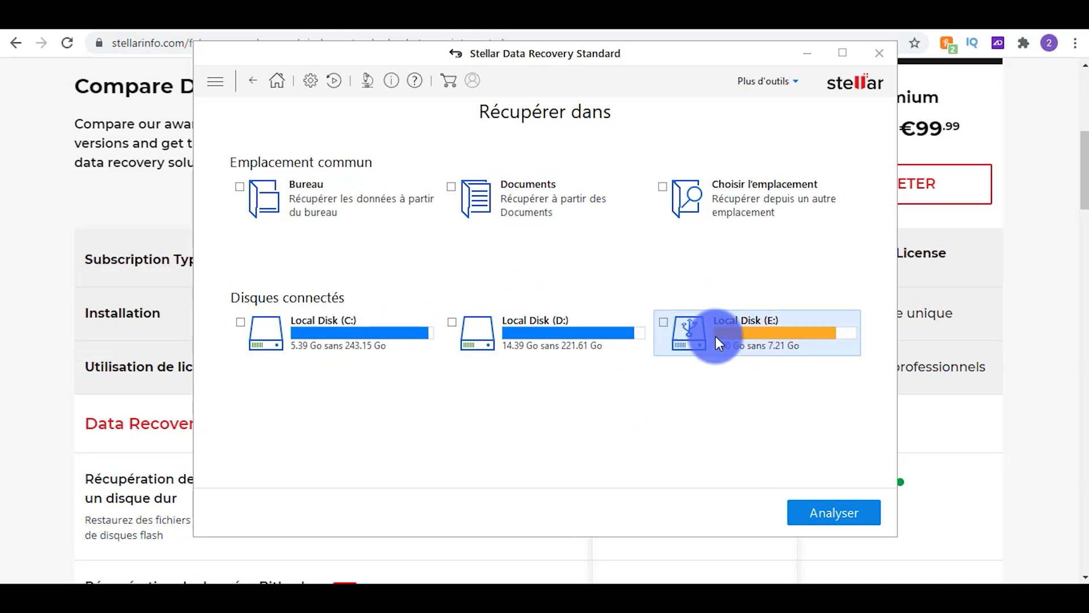
# Select the connected drive Local Disk (E:) and start scanning it with deep scan left off
pyautogui.click(663, 323)
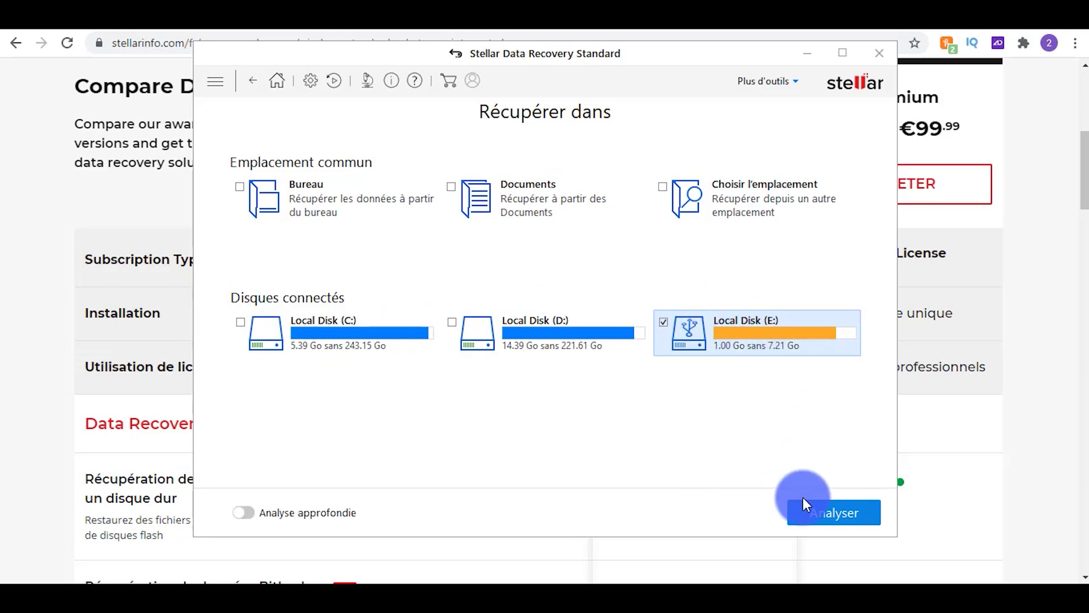
pyautogui.click(823, 514)
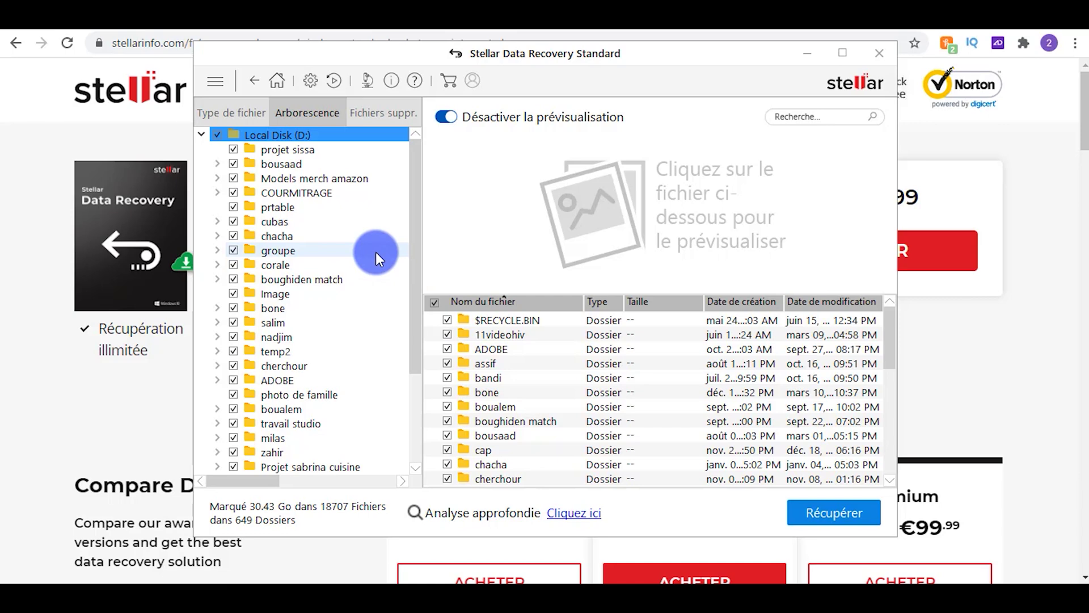
# Unmark all the scan results and mark only the assif folder for recovery
pyautogui.scroll(-3, 315, 174)
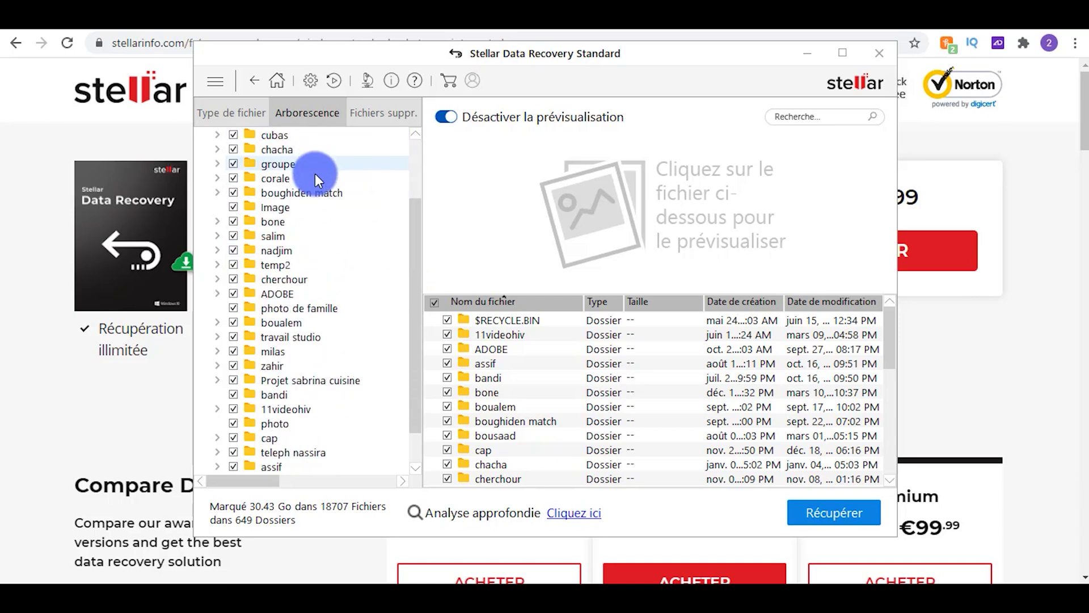
pyautogui.scroll(3, 318, 182)
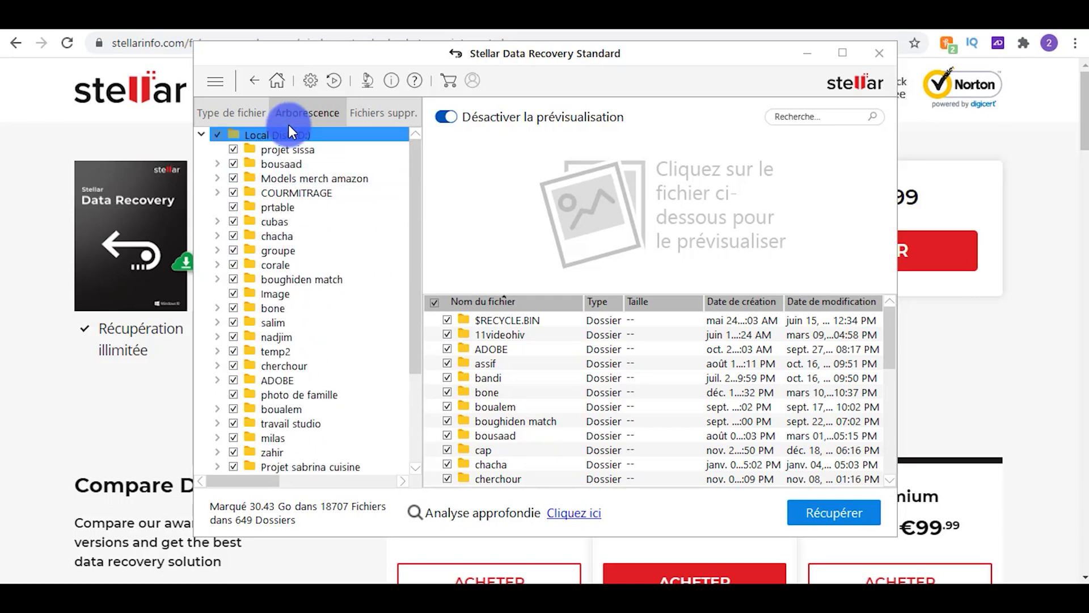
pyautogui.scroll(-3, 290, 363)
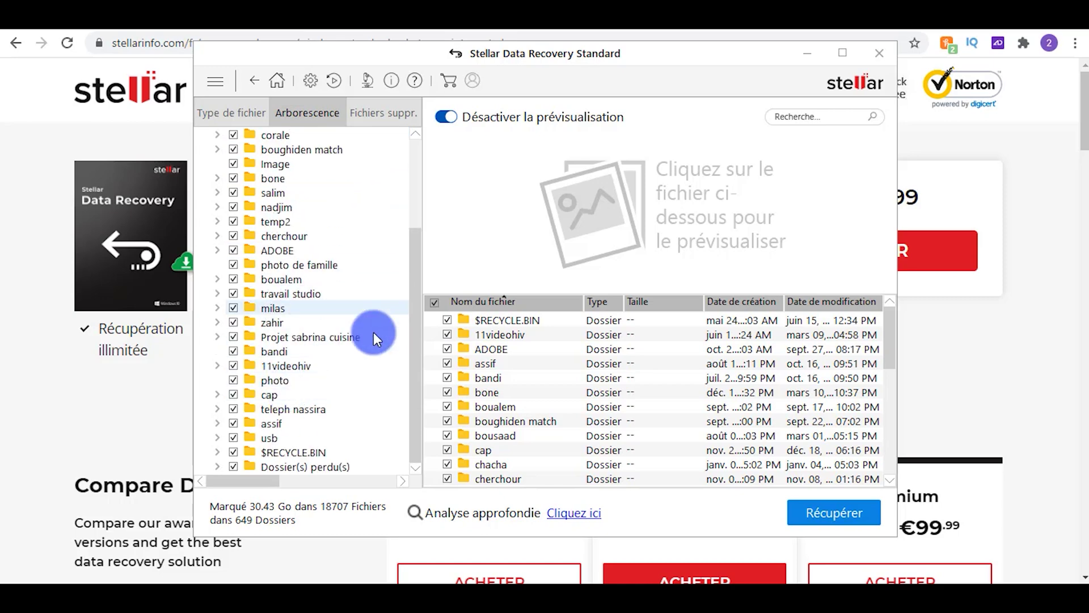
pyautogui.scroll(3, 300, 431)
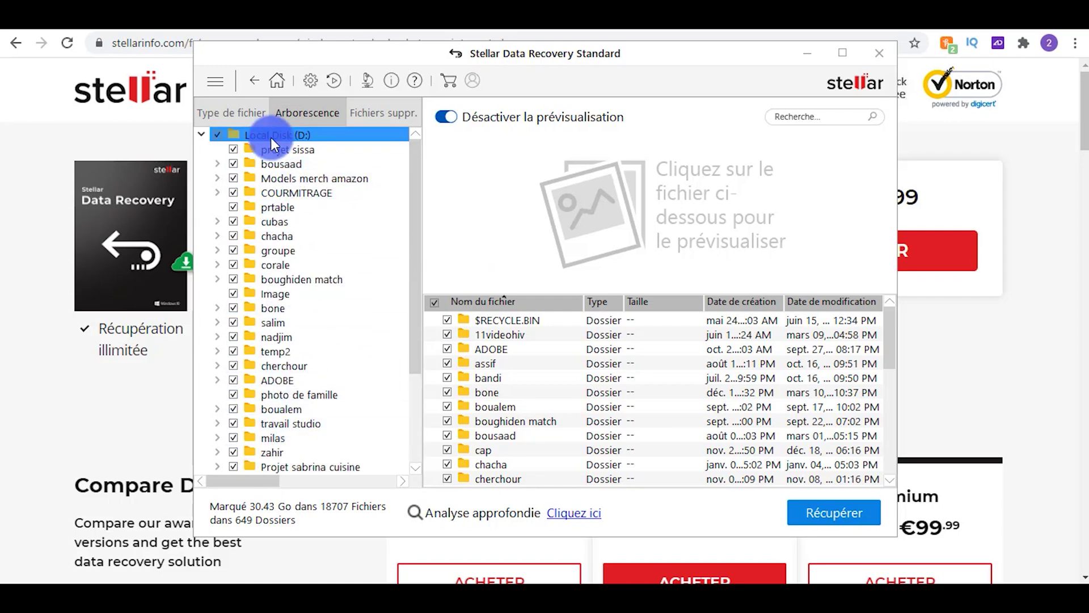
pyautogui.scroll(-3, 267, 323)
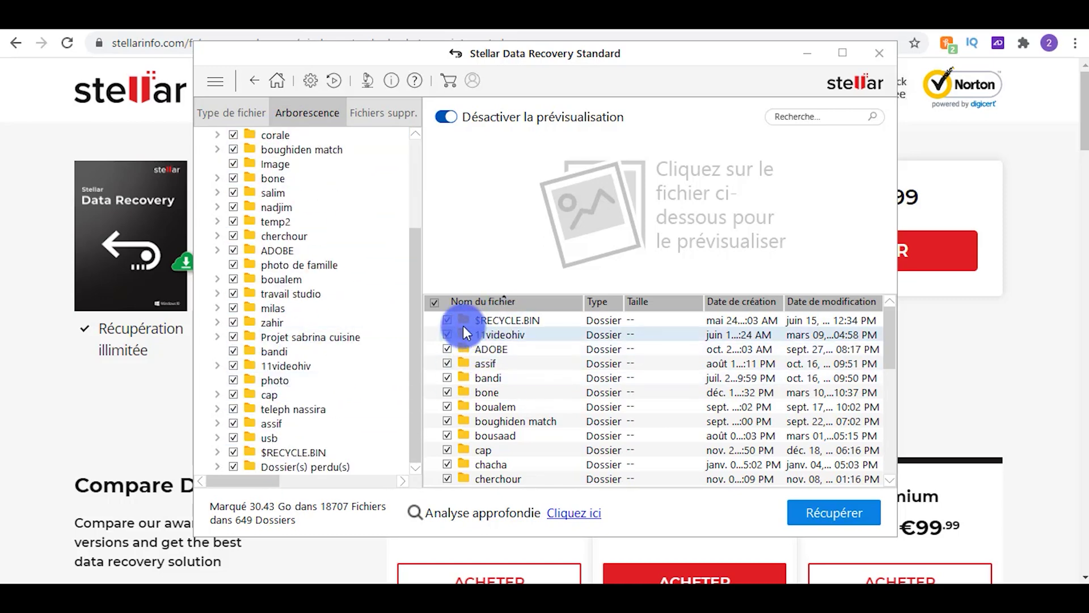
pyautogui.click(436, 304)
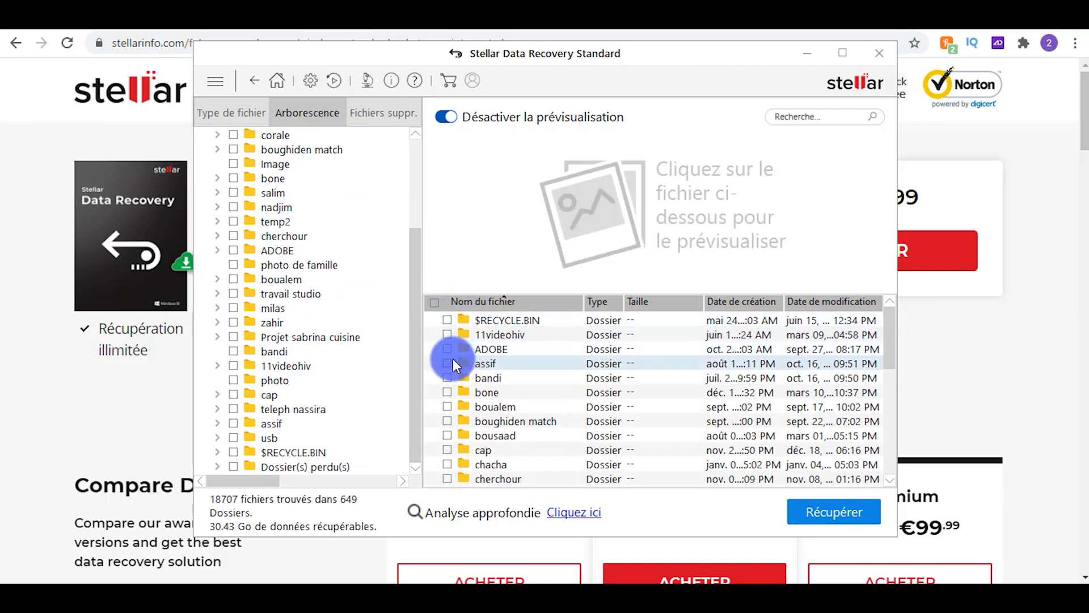
pyautogui.click(448, 363)
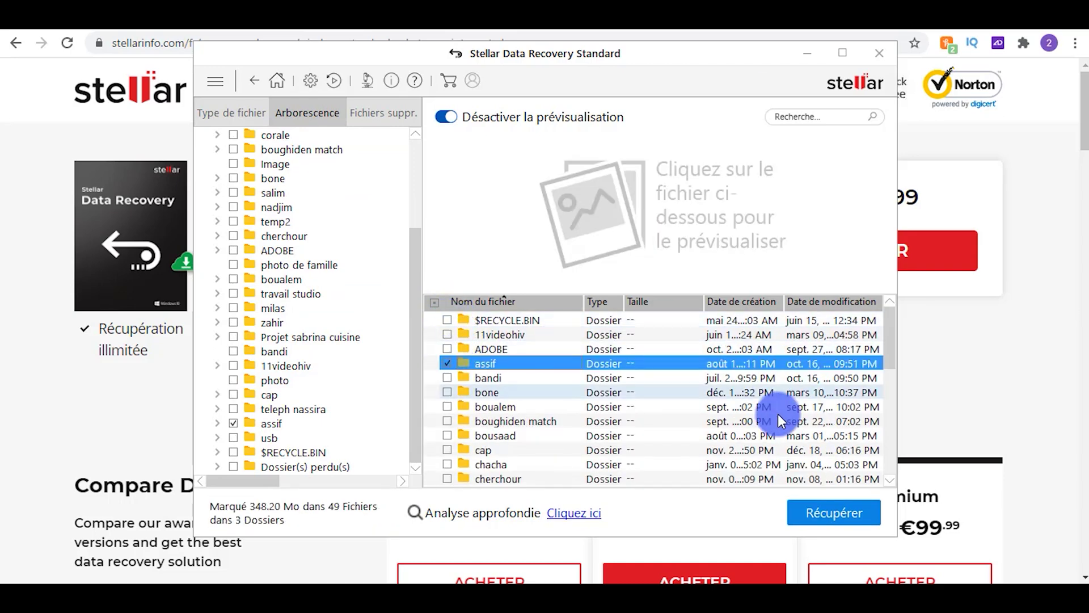
# Recover the marked folder, creating a new folder inside the user's Videos folder as the destination, and start saving
pyautogui.click(822, 515)
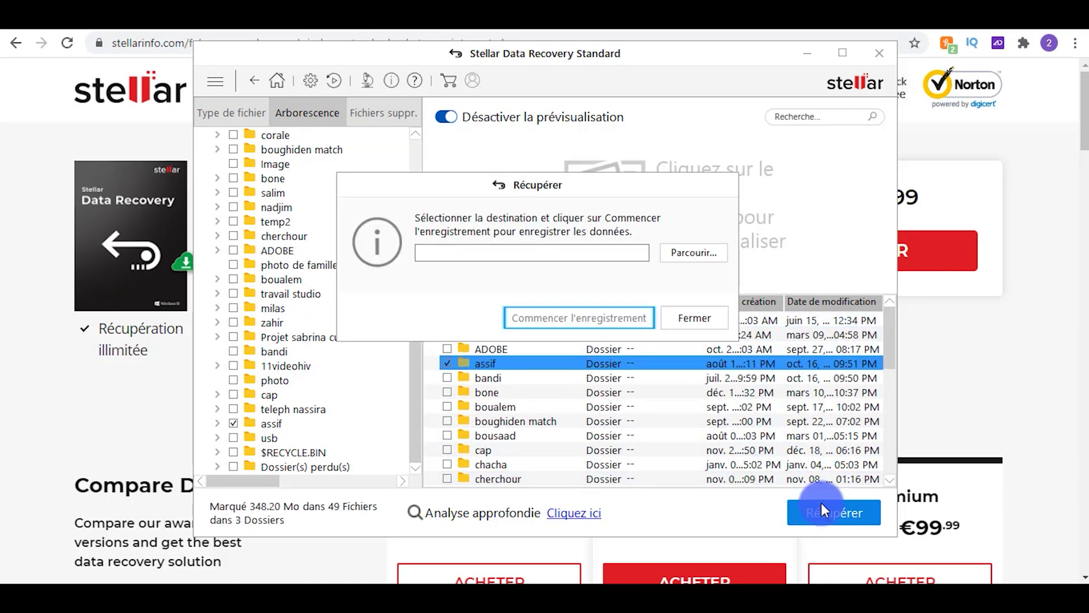
pyautogui.click(693, 253)
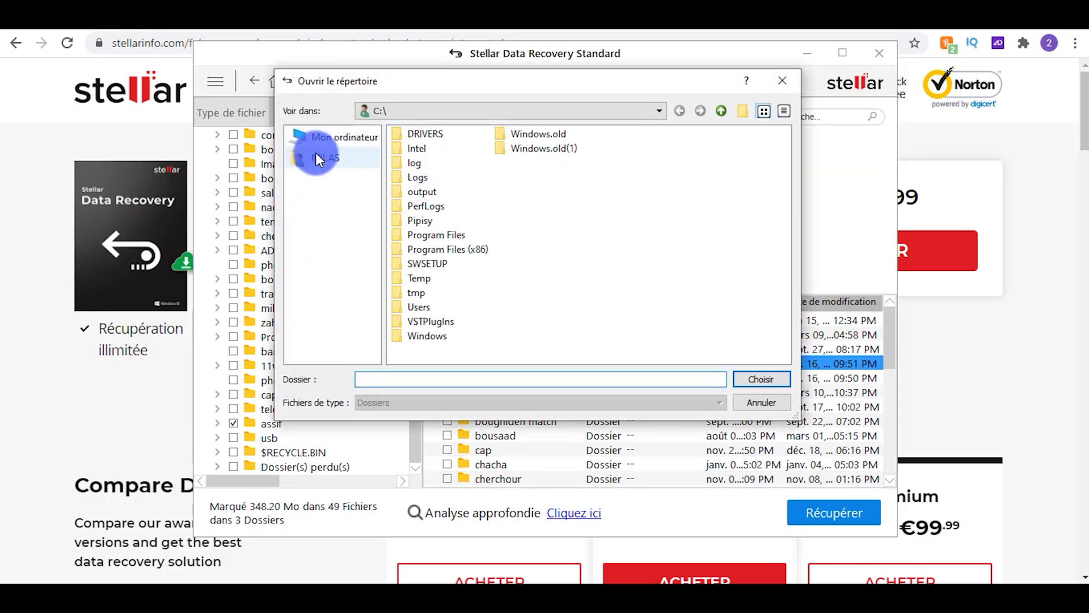
pyautogui.click(321, 155)
pyautogui.click(321, 140)
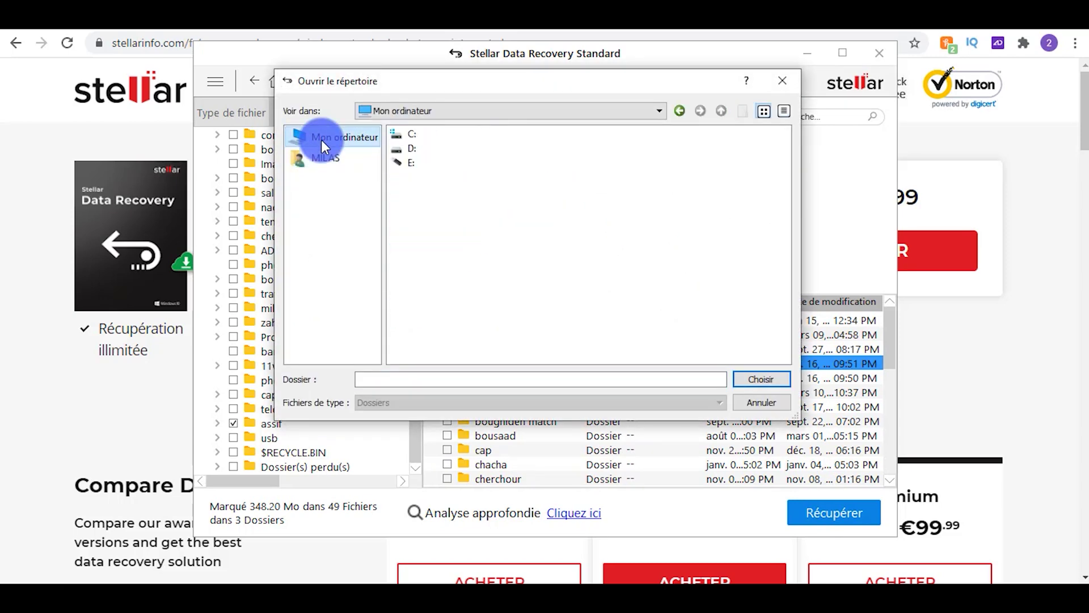
pyautogui.click(319, 158)
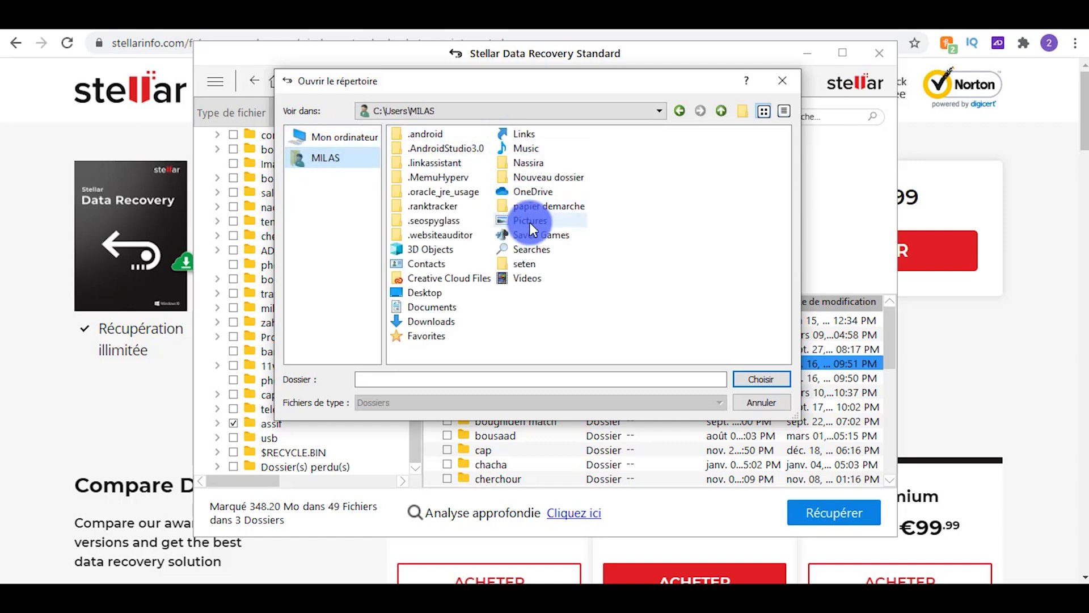
pyautogui.doubleClick(517, 281)
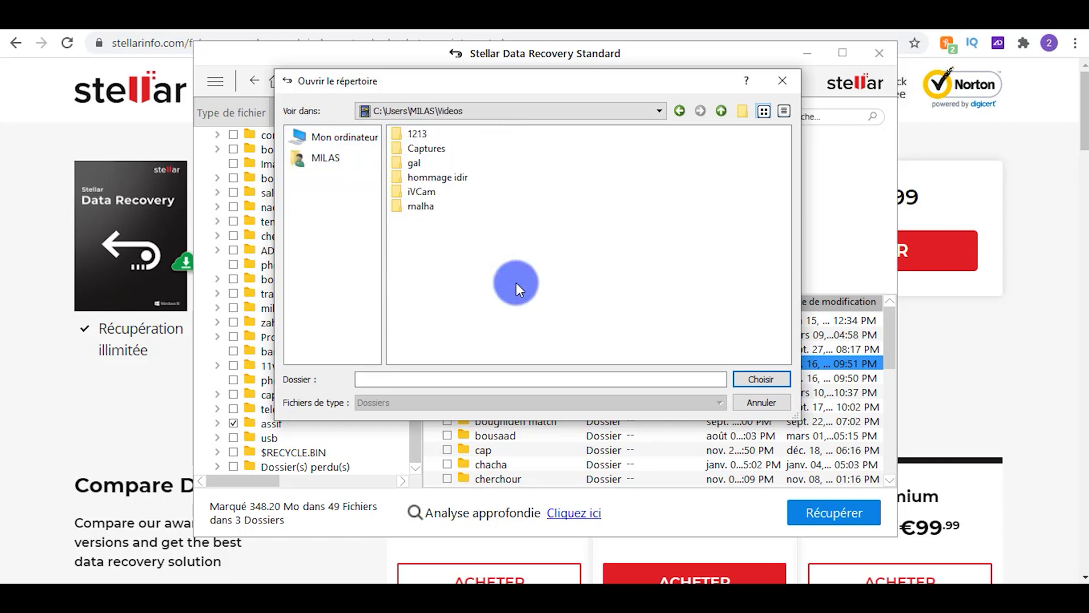
pyautogui.click(743, 112)
pyautogui.click(761, 379)
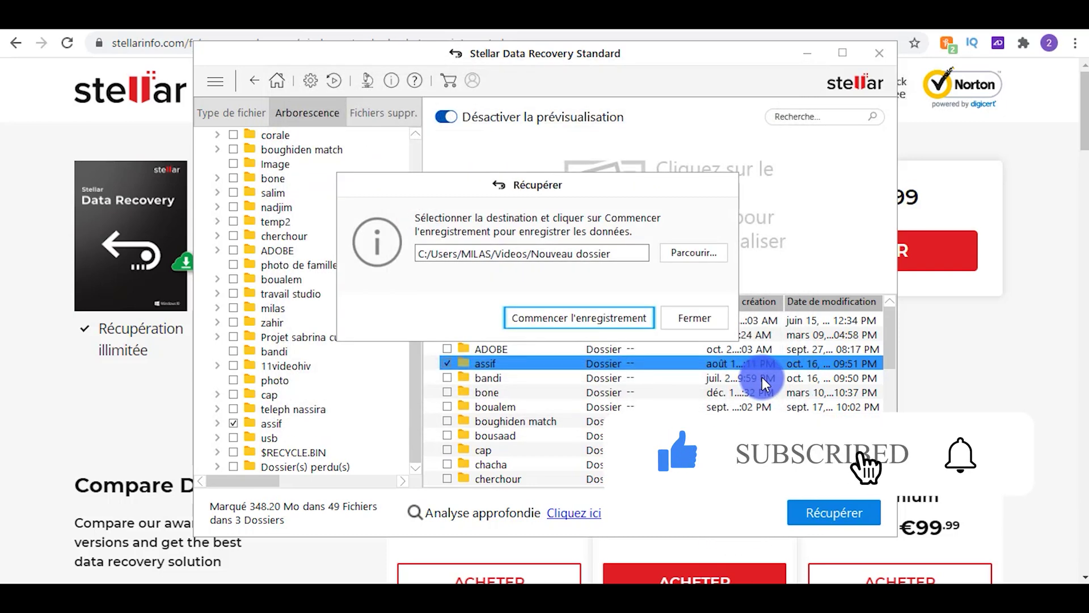
pyautogui.click(590, 319)
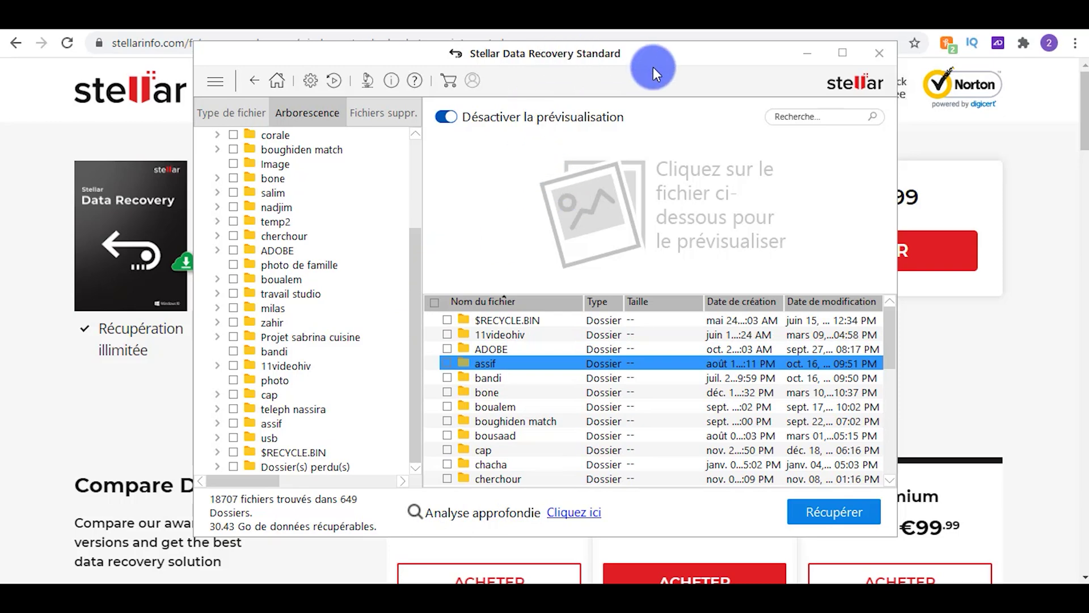
# In File Explorer, go to Videos and open Nouveau dossier, #Racine, assif and the photo folder holding the recovered files
pyautogui.doubleClick(450, 116)
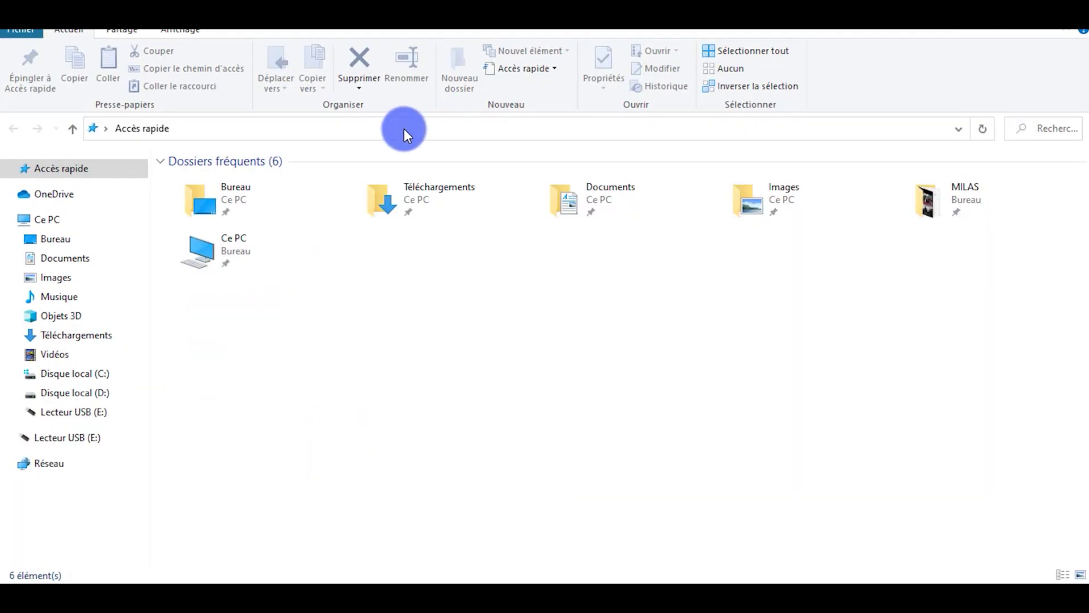
pyautogui.click(100, 356)
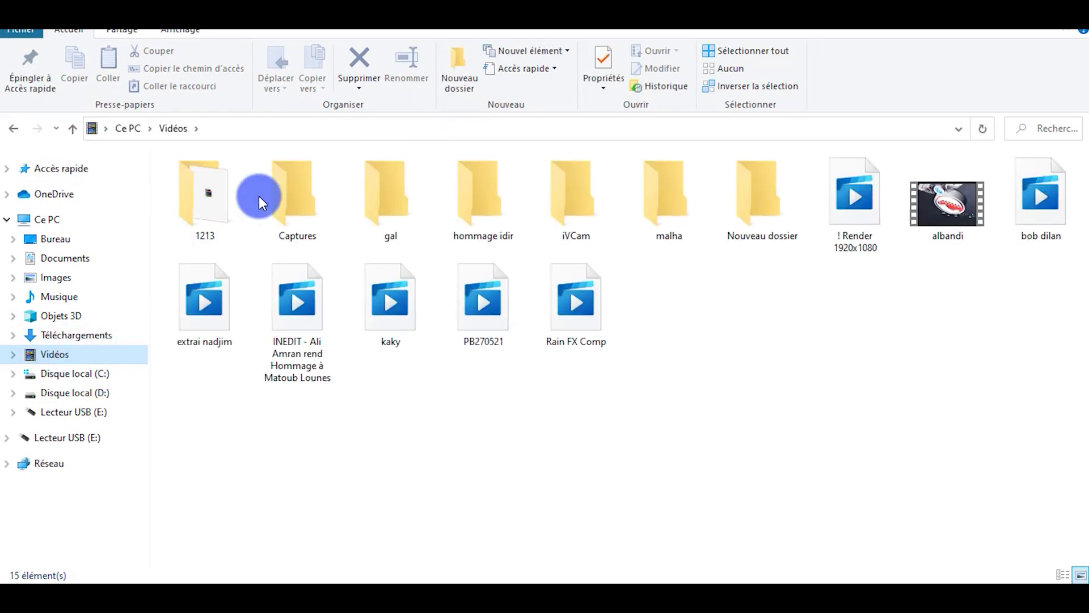
pyautogui.doubleClick(763, 226)
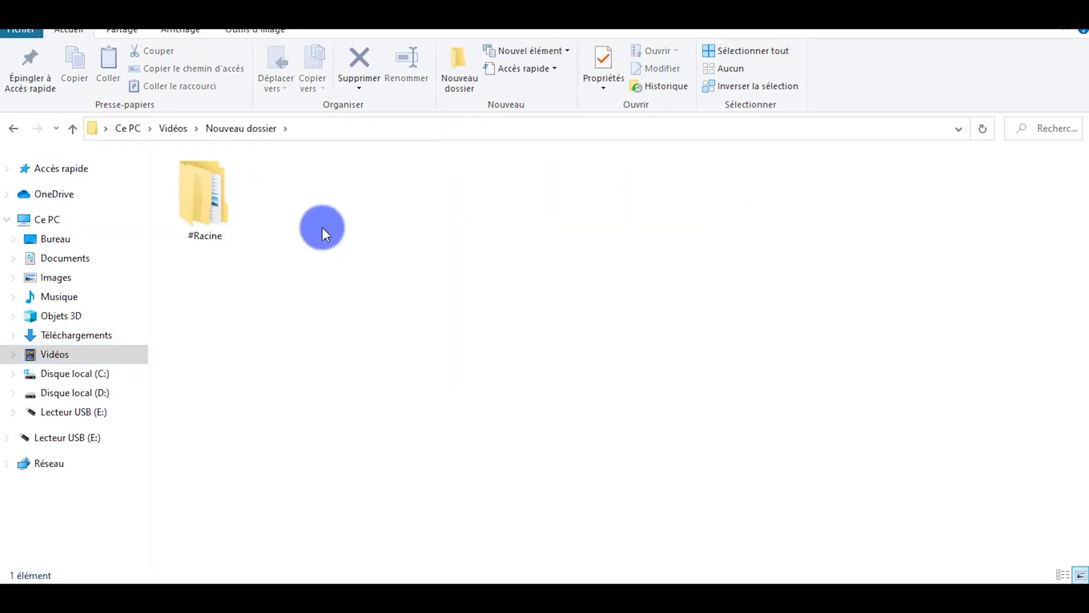
pyautogui.doubleClick(217, 206)
pyautogui.doubleClick(217, 204)
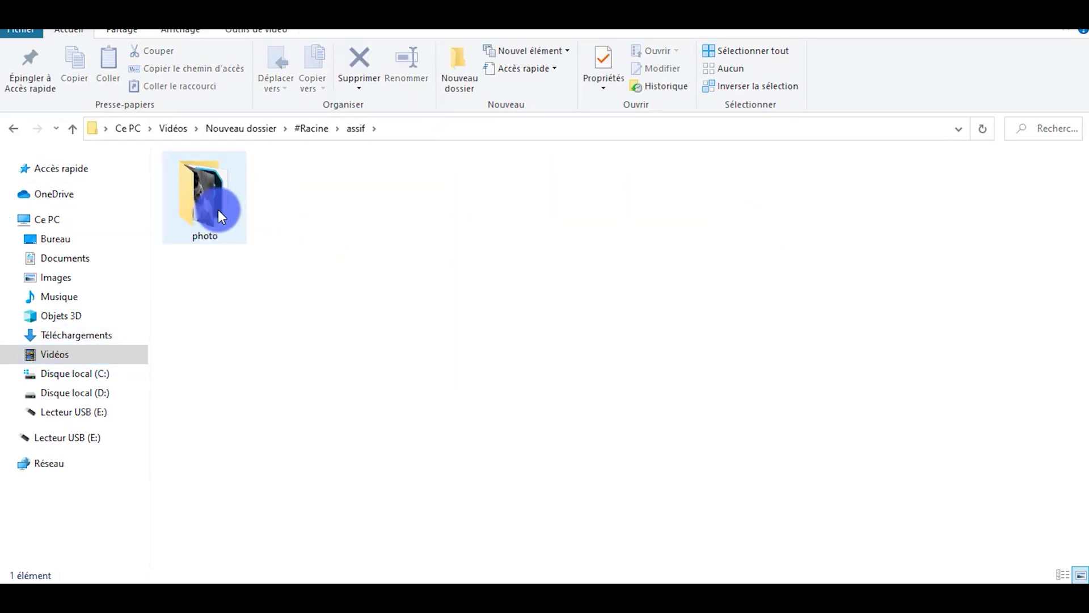
pyautogui.doubleClick(218, 209)
# Open the recovered photo P8129385 and browse through the photos that follow it
pyautogui.scroll(-1, 429, 289)
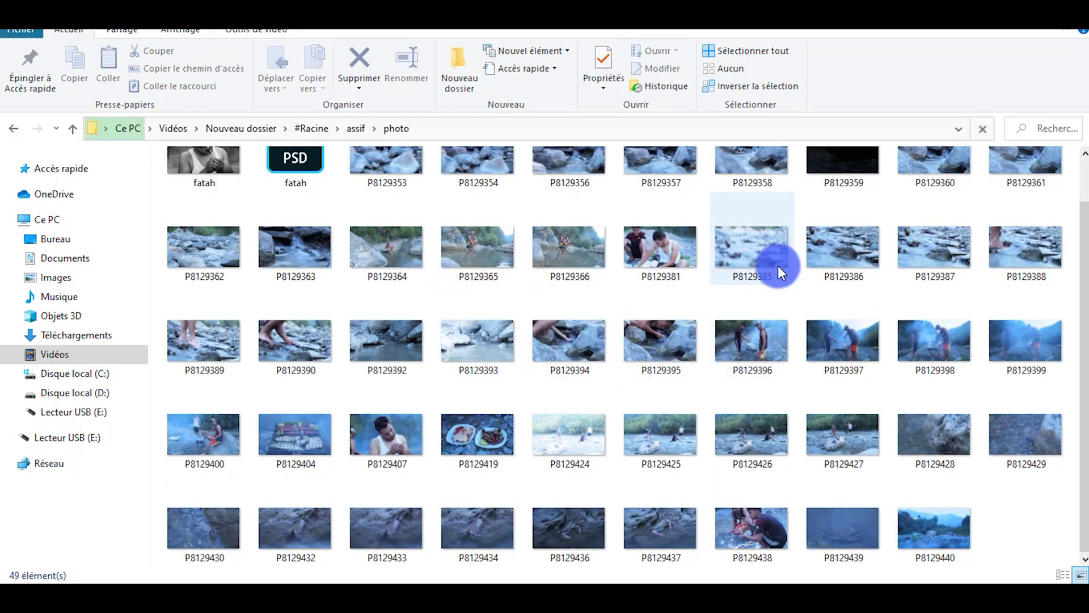
pyautogui.click(760, 255)
pyautogui.doubleClick(758, 253)
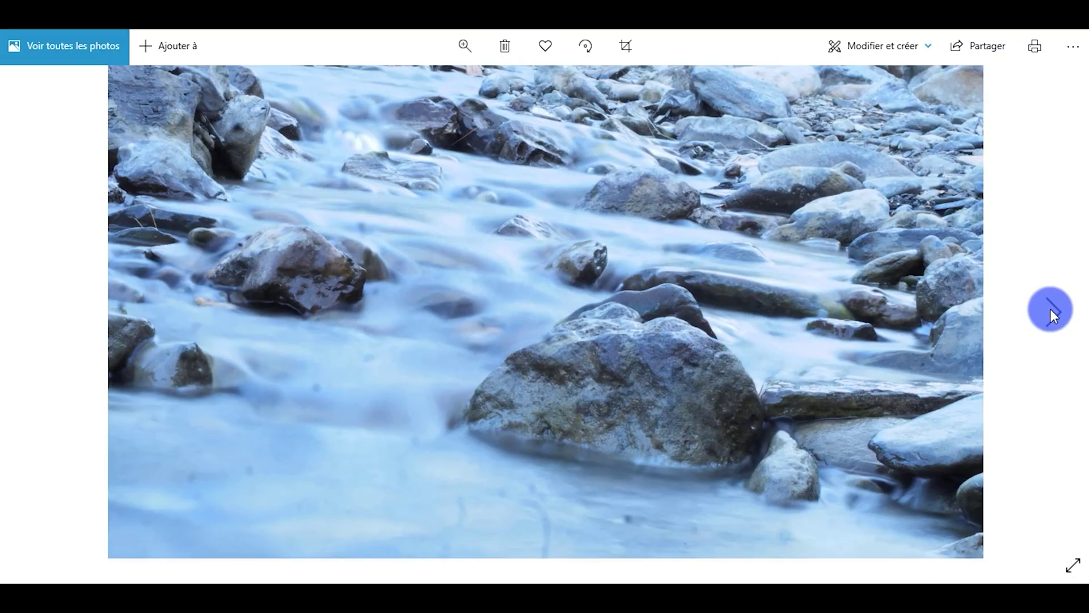
pyautogui.click(1051, 308)
pyautogui.click(1051, 309)
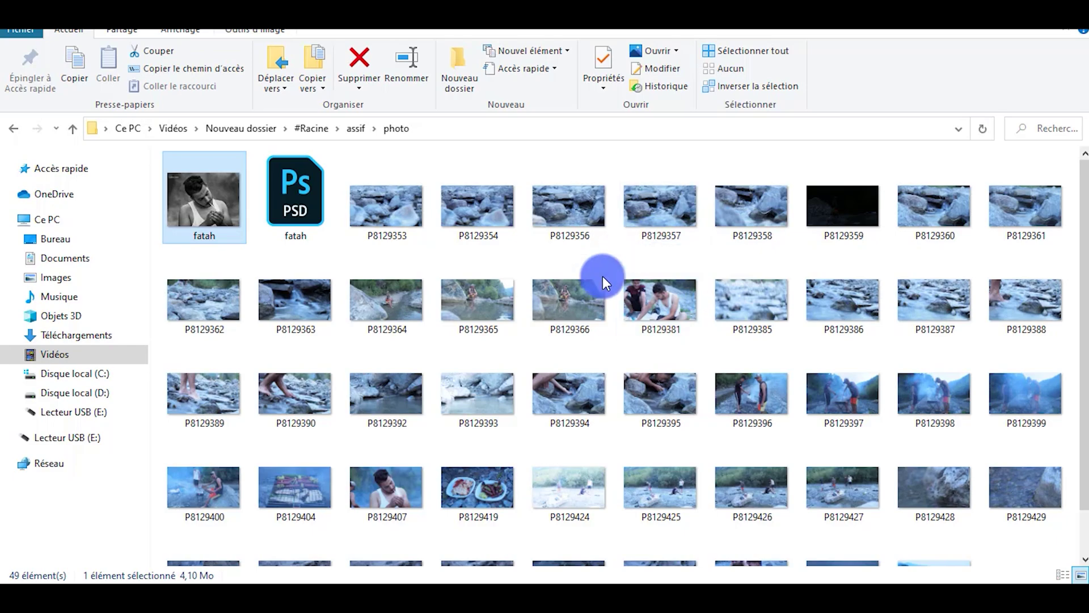
# Open the recovered photo P8129364 and step back through the preceding photos
pyautogui.doubleClick(394, 294)
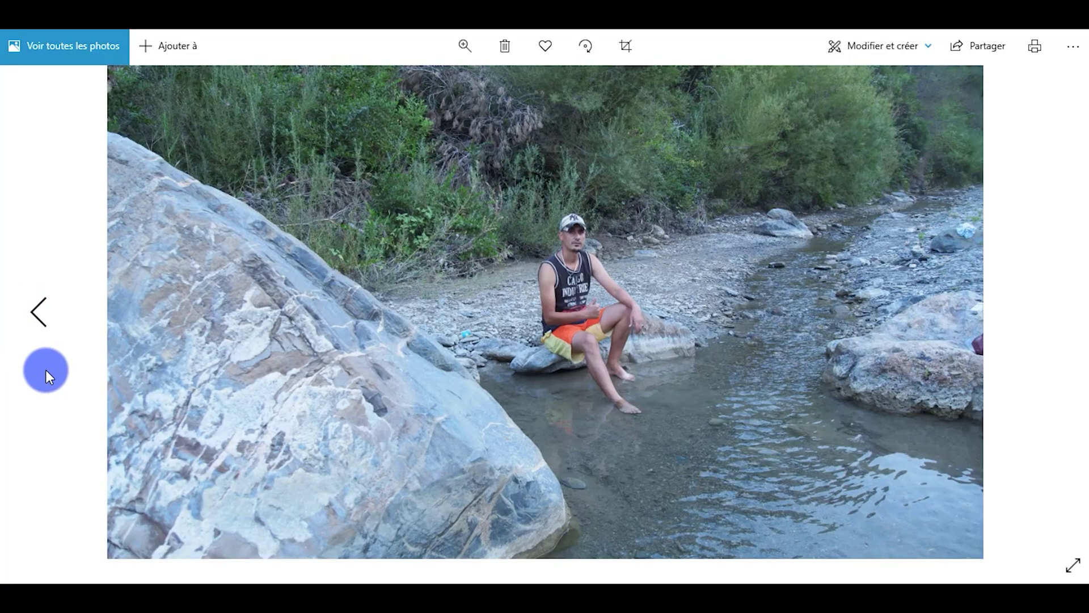
pyautogui.click(45, 318)
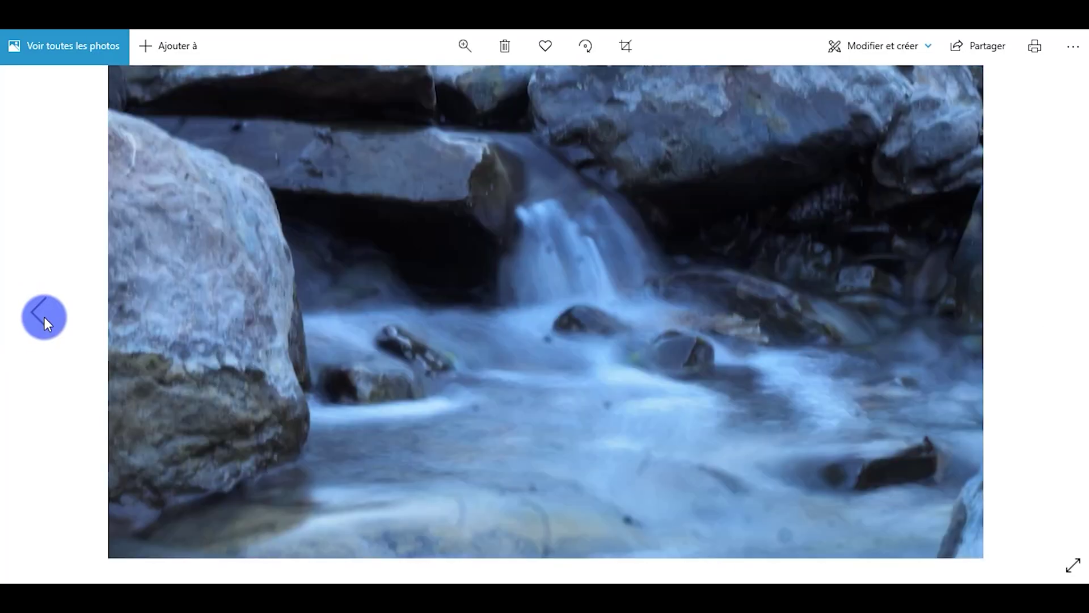
pyautogui.click(44, 317)
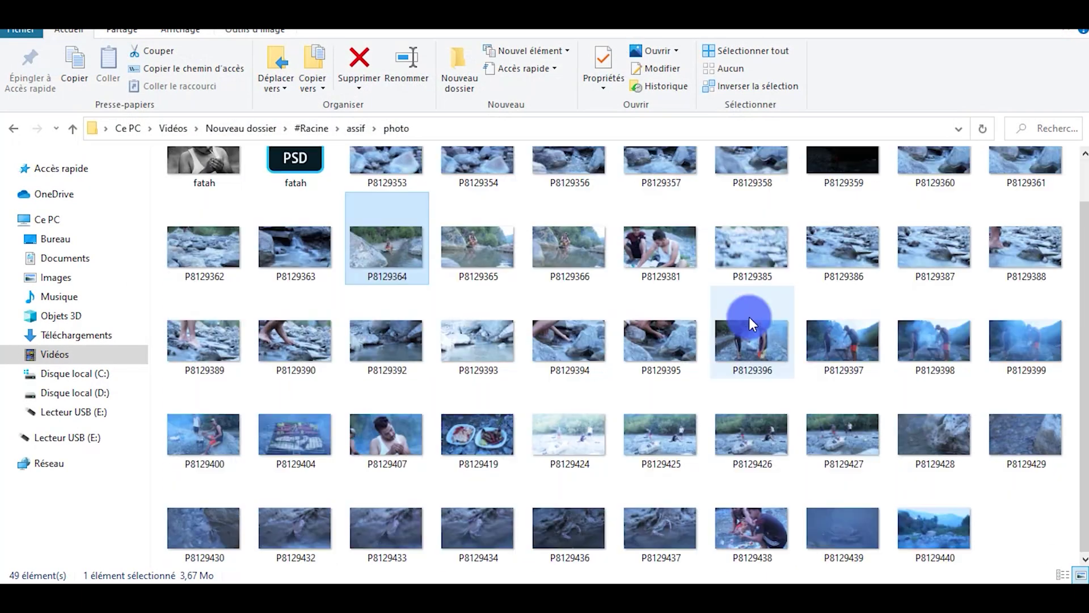
# Select the recovered PSD file, view the photo P8129419 at full size, and close the photo viewer
pyautogui.scroll(1, 618, 396)
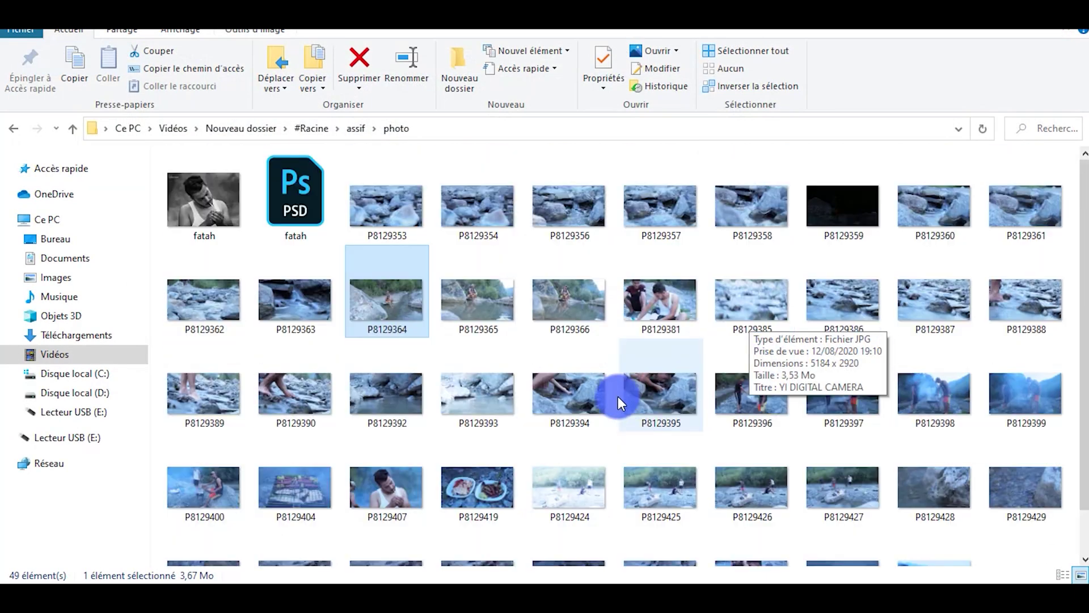
pyautogui.click(299, 210)
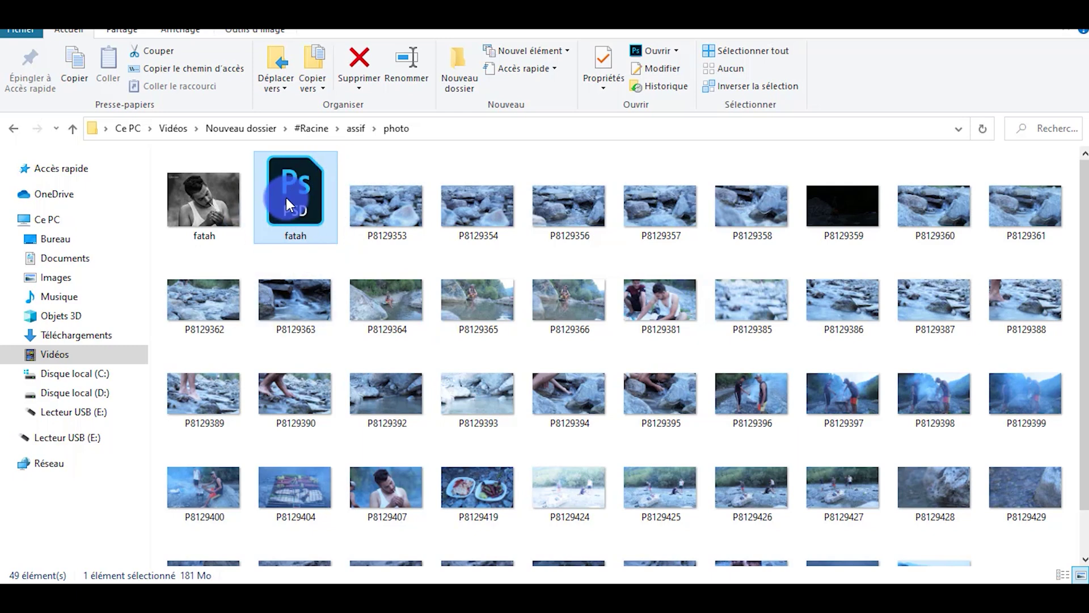
pyautogui.scroll(-1, 662, 358)
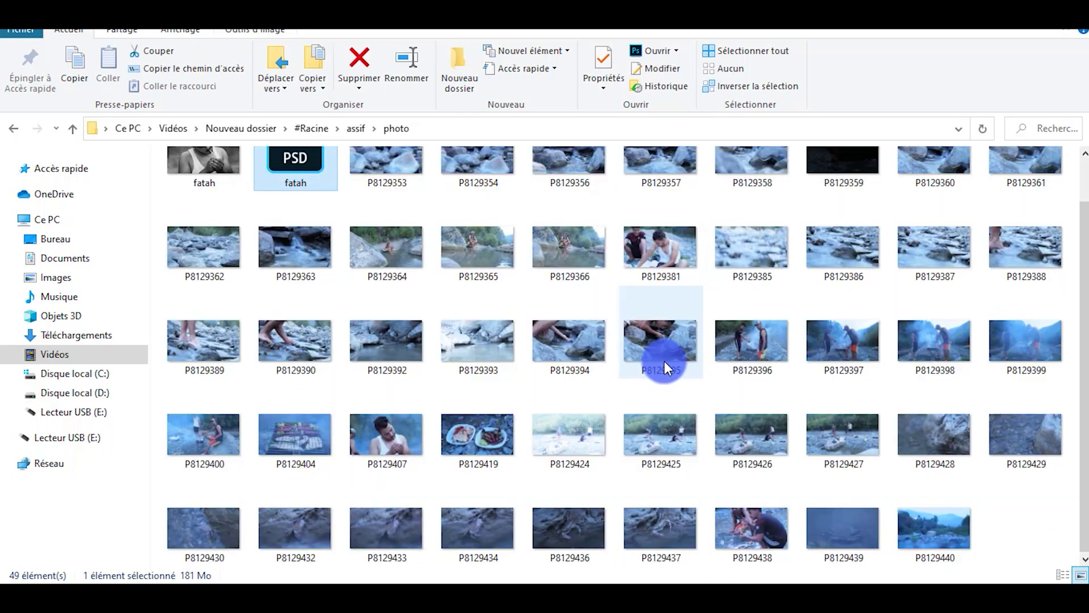
pyautogui.click(468, 442)
pyautogui.doubleClick(464, 430)
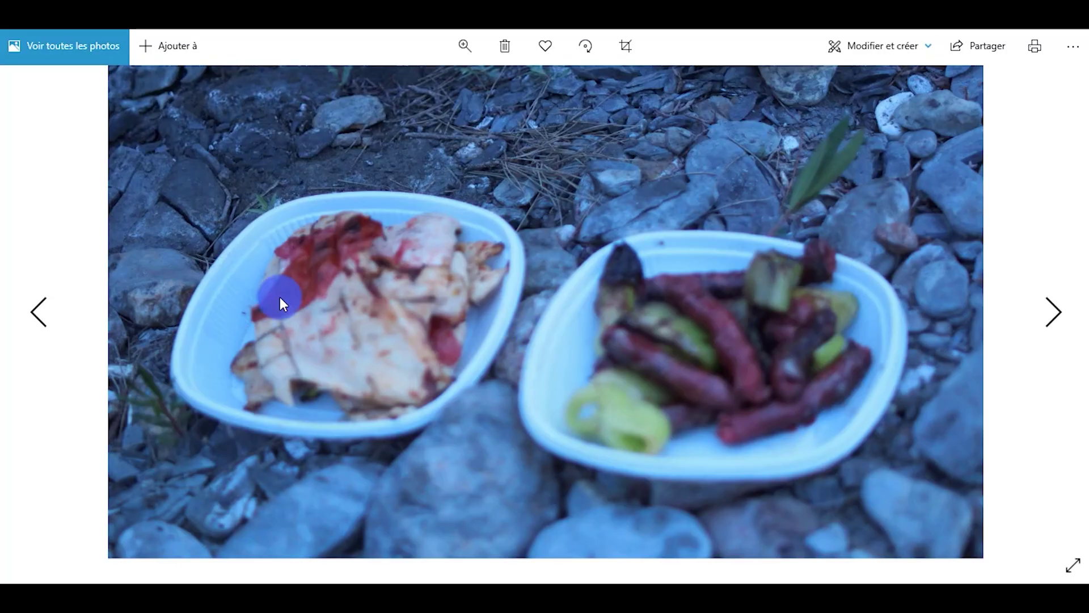
pyautogui.hotkey('alt', 'F4')
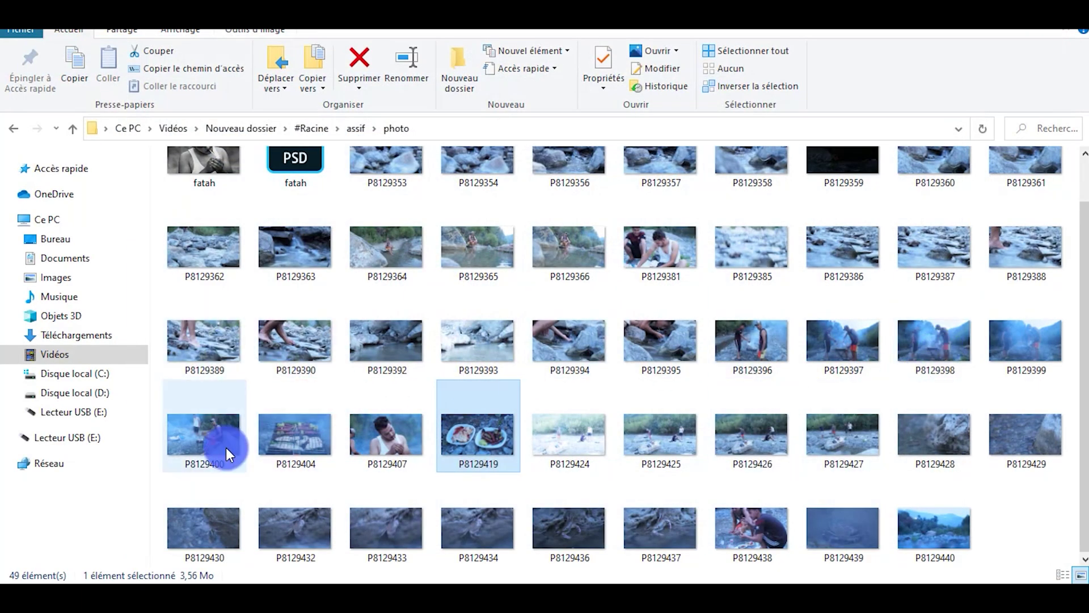
pyautogui.scroll(1, 602, 417)
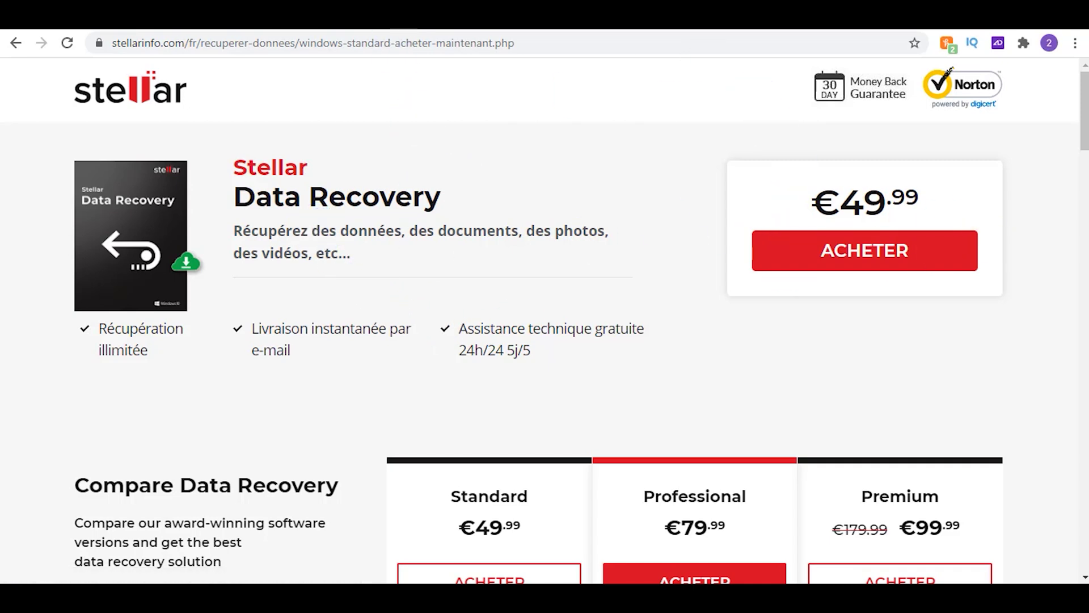
# Switch to YouTube, like the DOOGEE S59 Pro video and activate its public comment field
pyautogui.click(272, 18)
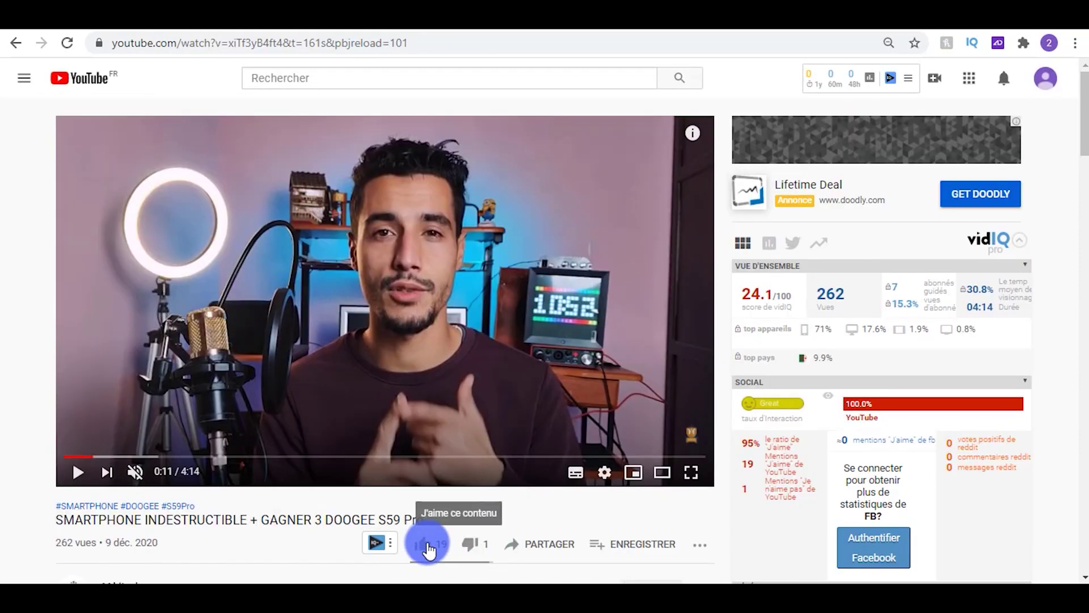
pyautogui.click(428, 548)
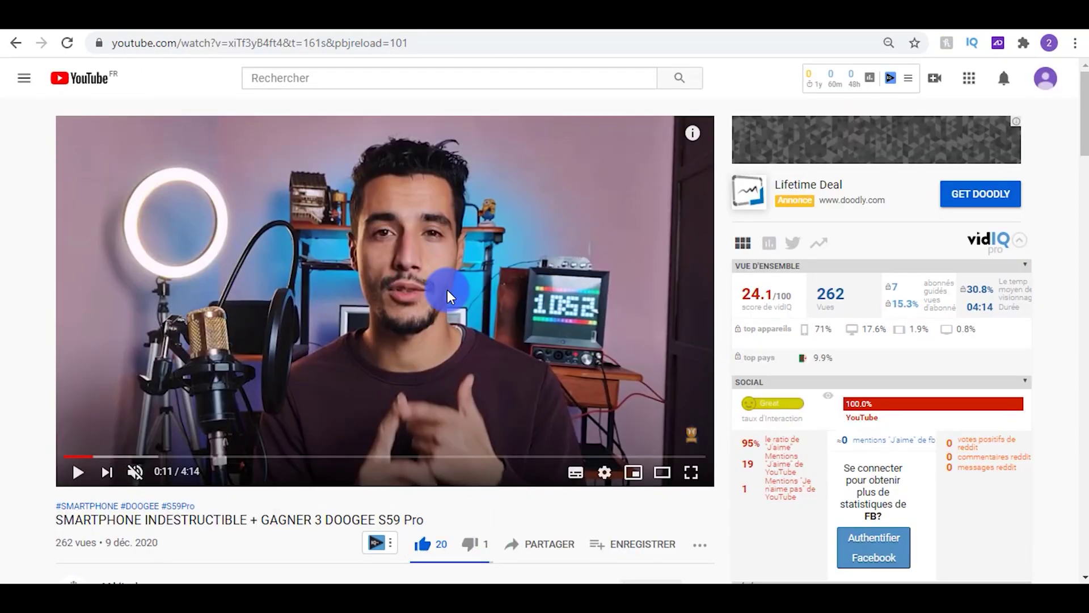
pyautogui.scroll(-5, 468, 280)
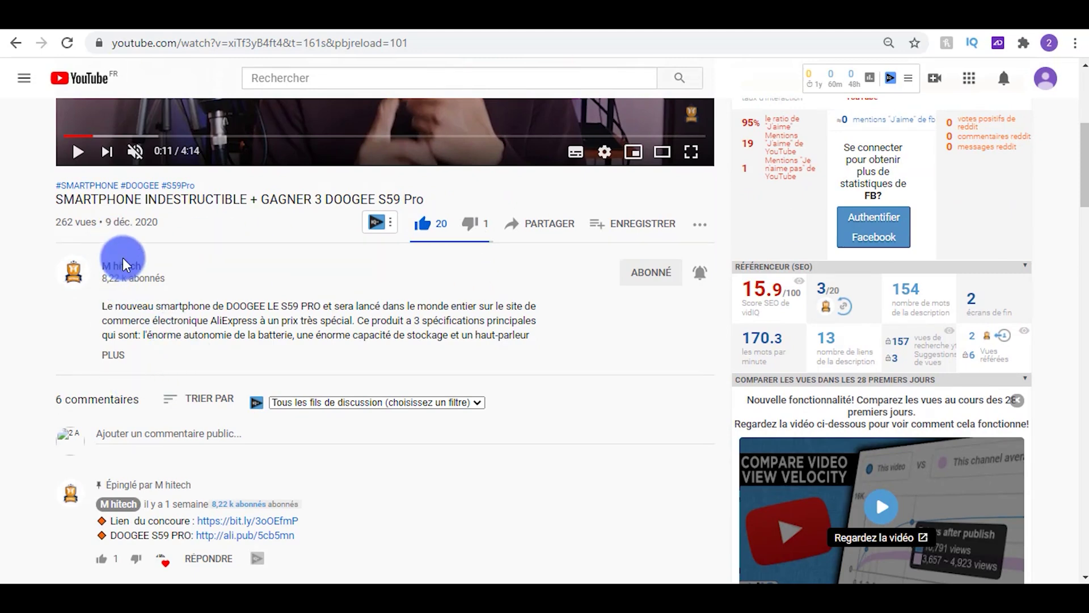
pyautogui.scroll(-3, 261, 273)
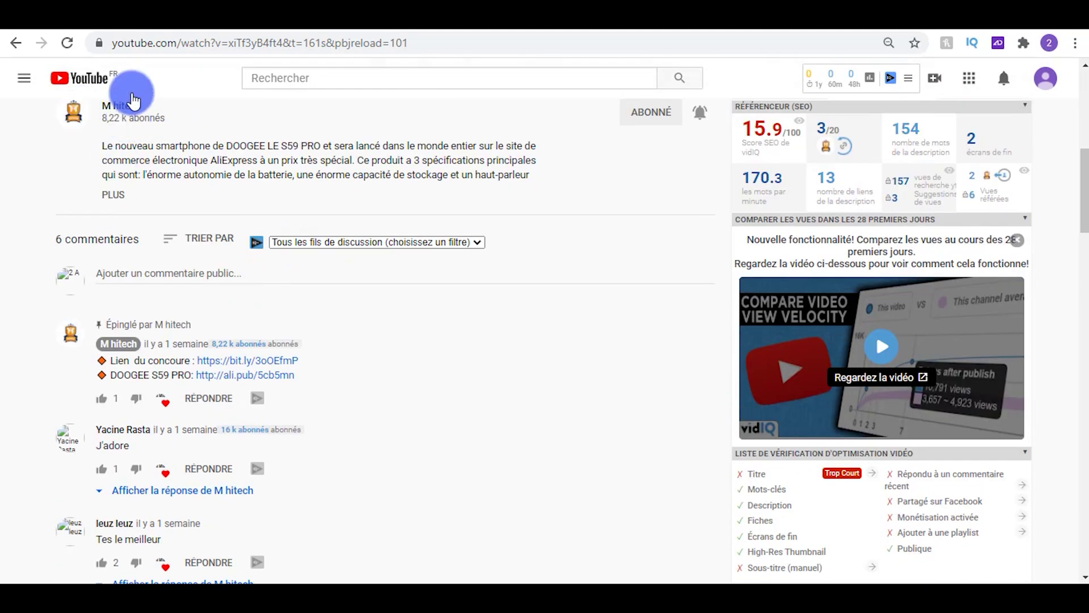
pyautogui.click(168, 273)
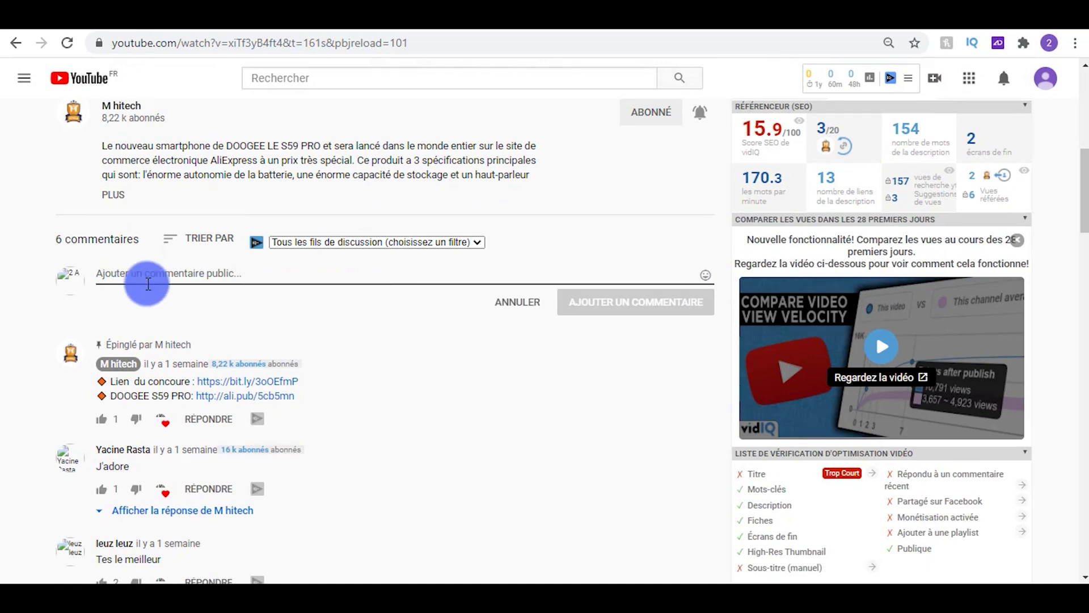
pyautogui.scroll(8, 184, 296)
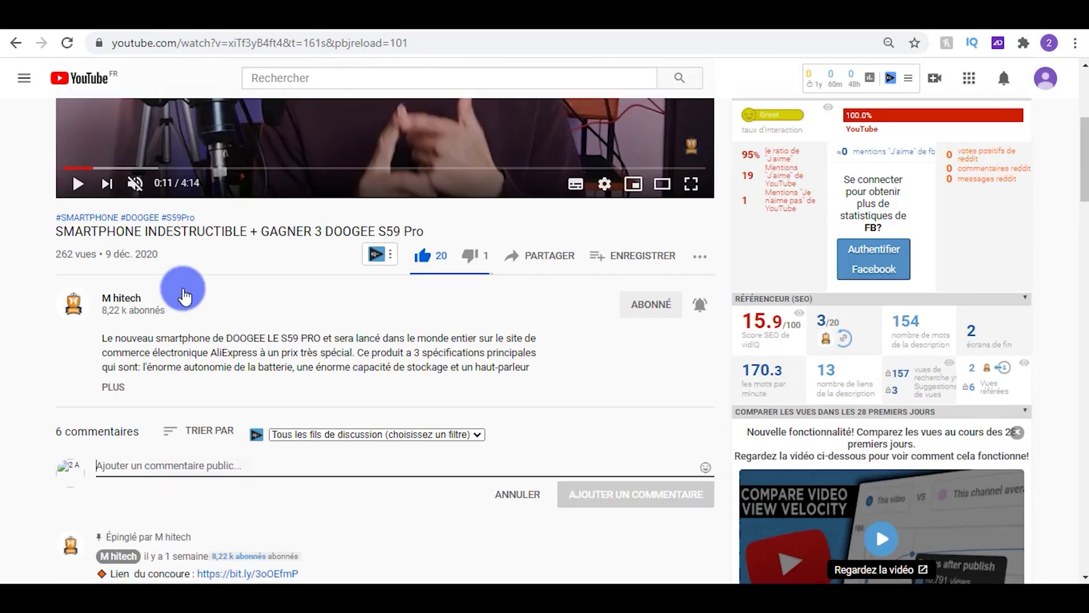